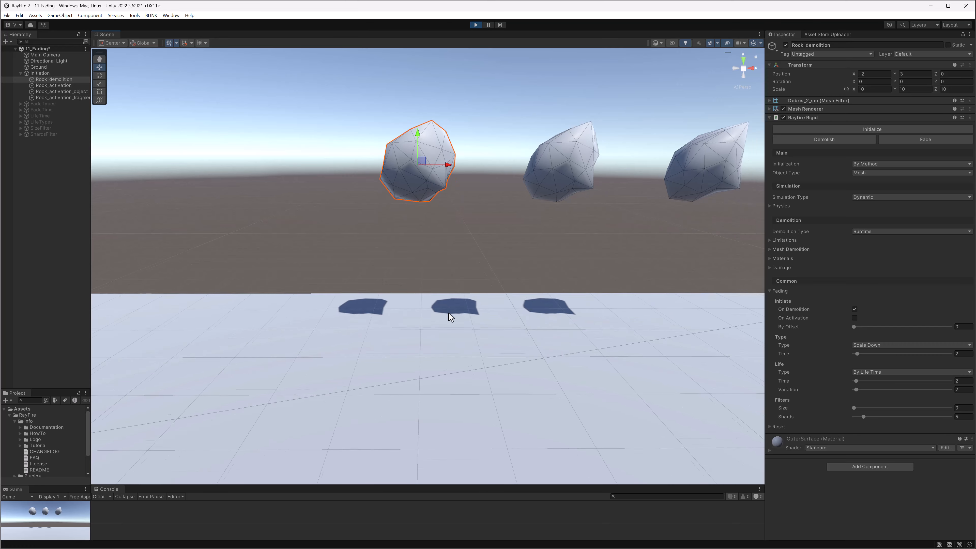
- Initialize the Rock_demolition rock's Rayfire Rigid component and demolish the rock so its fragments fade
left_click_drag(453, 298, 453, 309, "alt")
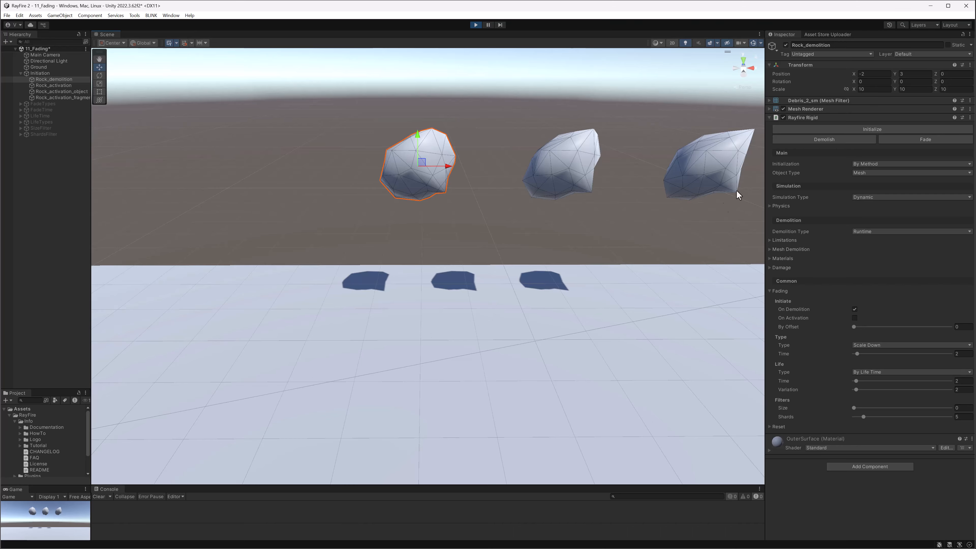
left_click(809, 127)
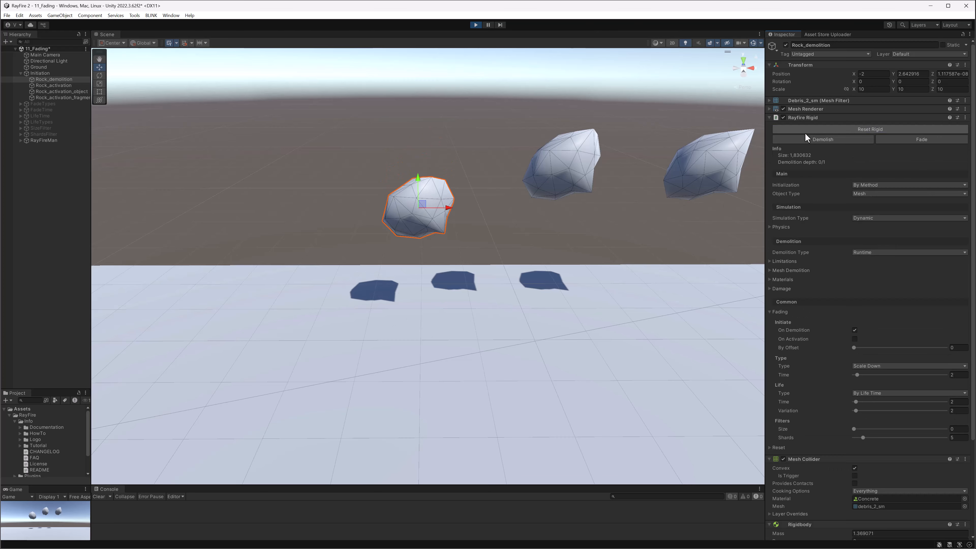
left_click(805, 135)
left_click_drag(474, 374, 433, 337, "alt")
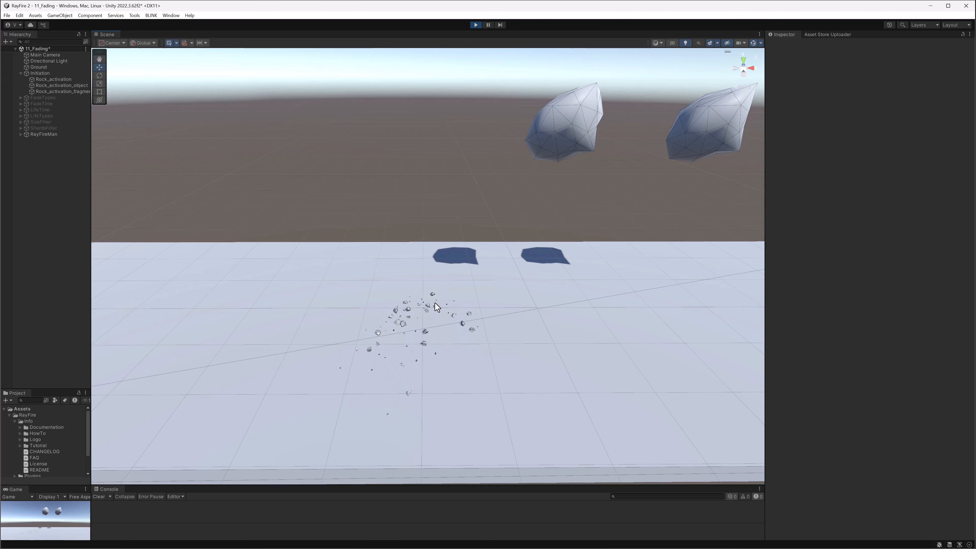
- Review the simulation type options of the Rock_activation rock, keep it Inactive, and initialize it
middle_click_drag(499, 296, 365, 343)
left_click(378, 210)
middle_click_drag(377, 234, 548, 274)
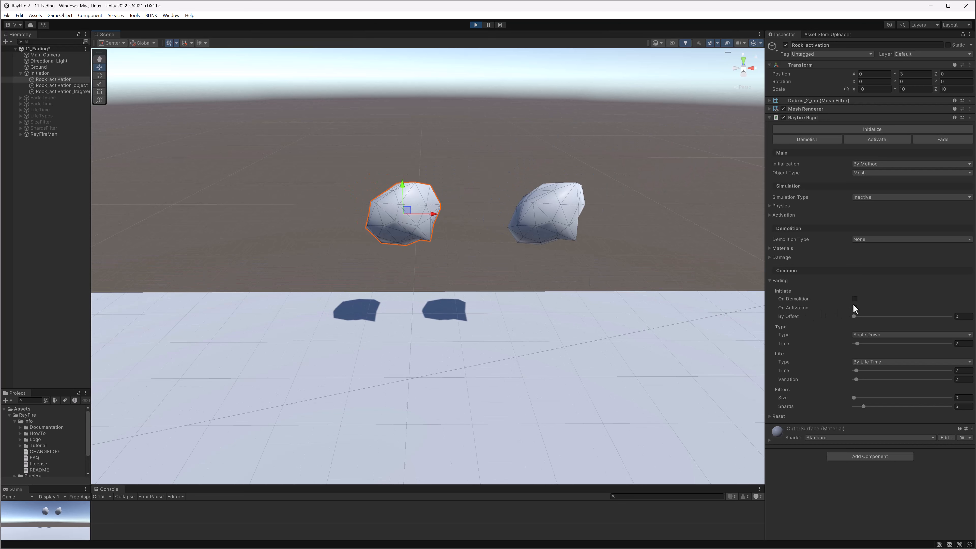
left_click(860, 197)
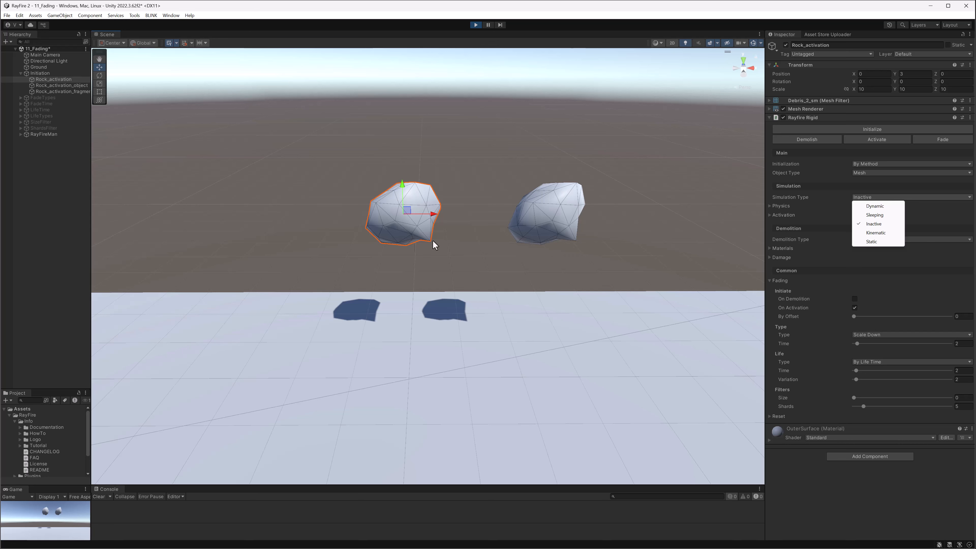
left_click(823, 137)
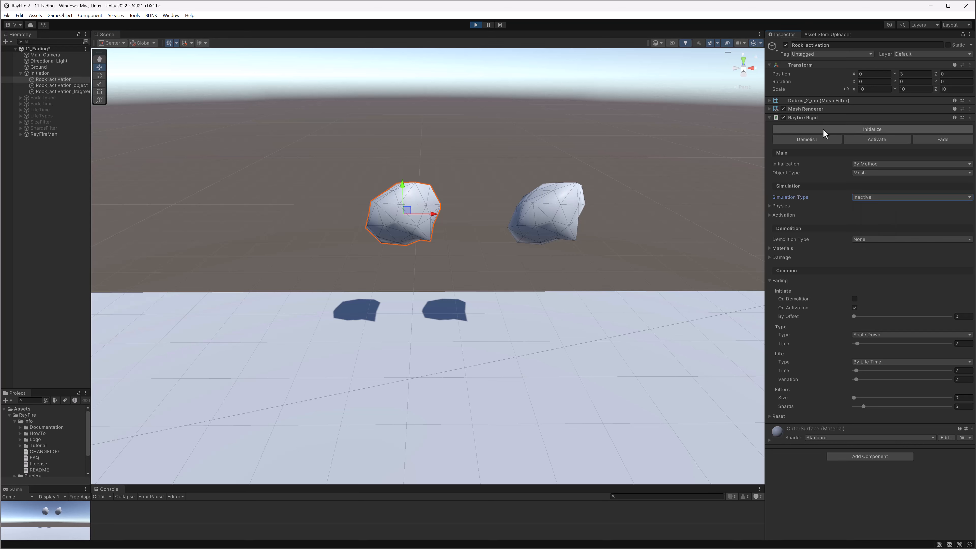
left_click(823, 129)
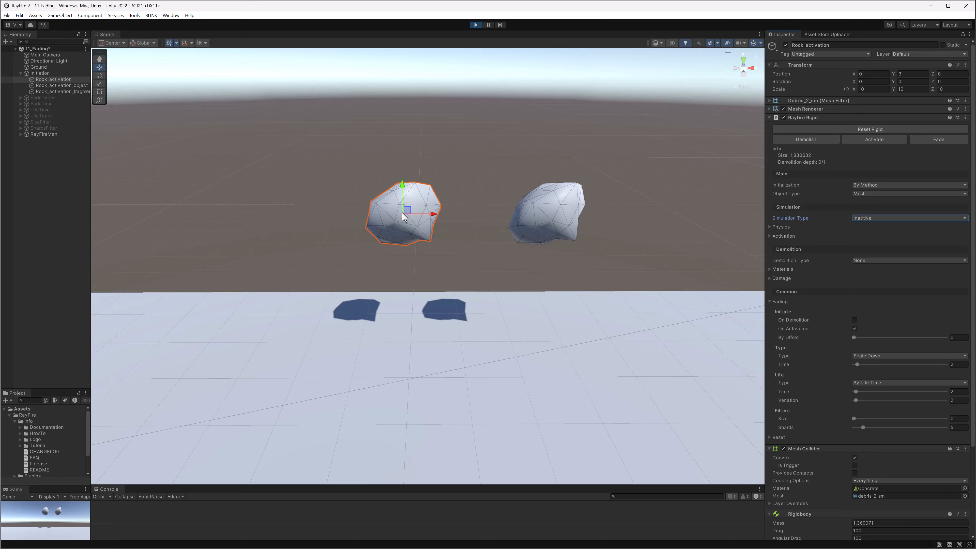
- Review the simulation types of the initialized Rock_activation rock once more and activate it to start its fade
left_click(862, 218)
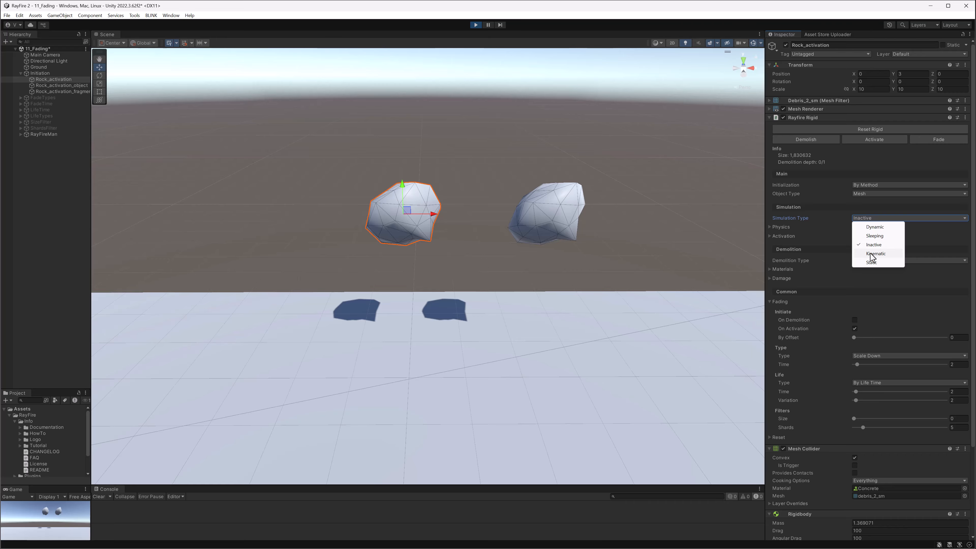
left_click(873, 168)
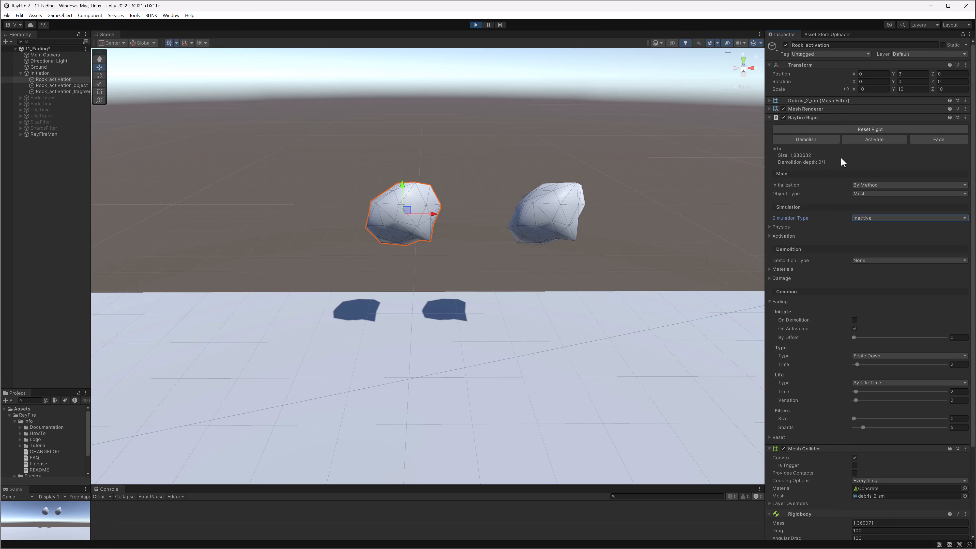
left_click(860, 142)
middle_click_drag(475, 392, 475, 297)
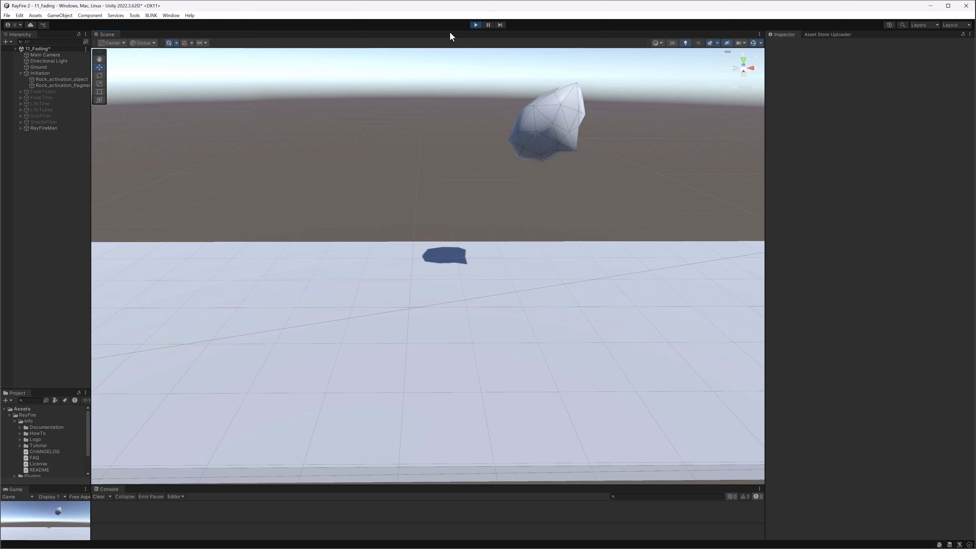
- Restart Play mode, then initialize and activate the Rock_activation rock again
left_click(475, 24)
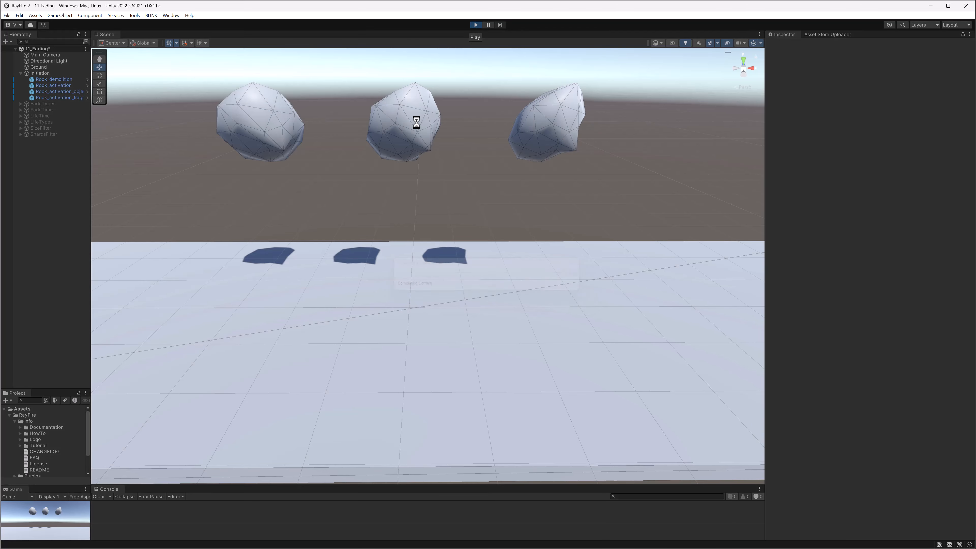
left_click(416, 122)
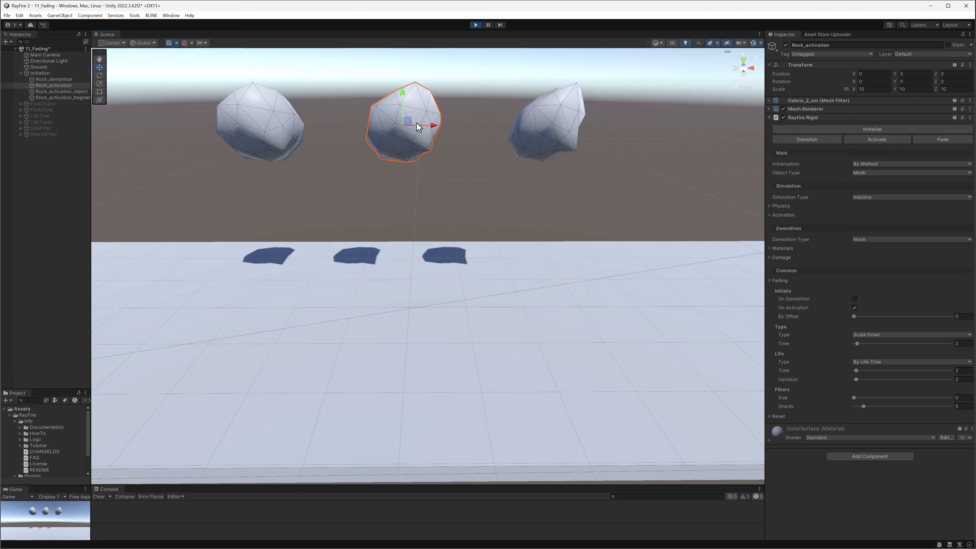
left_click(876, 130)
left_click(869, 140)
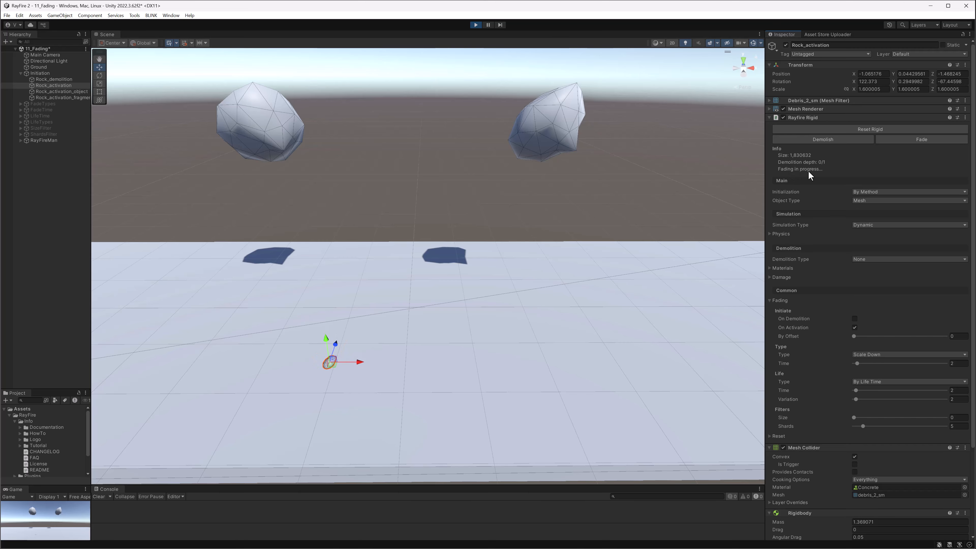
- Initialize the Rock_activation_object rock and move it along X to about -2.03 to exceed its fade offset
middle_click_drag(580, 167, 536, 230)
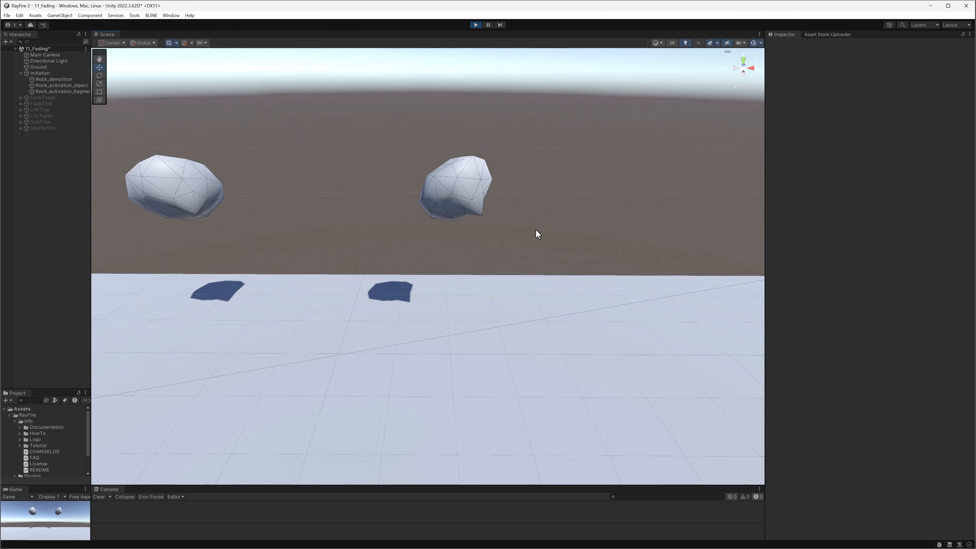
left_click(479, 196)
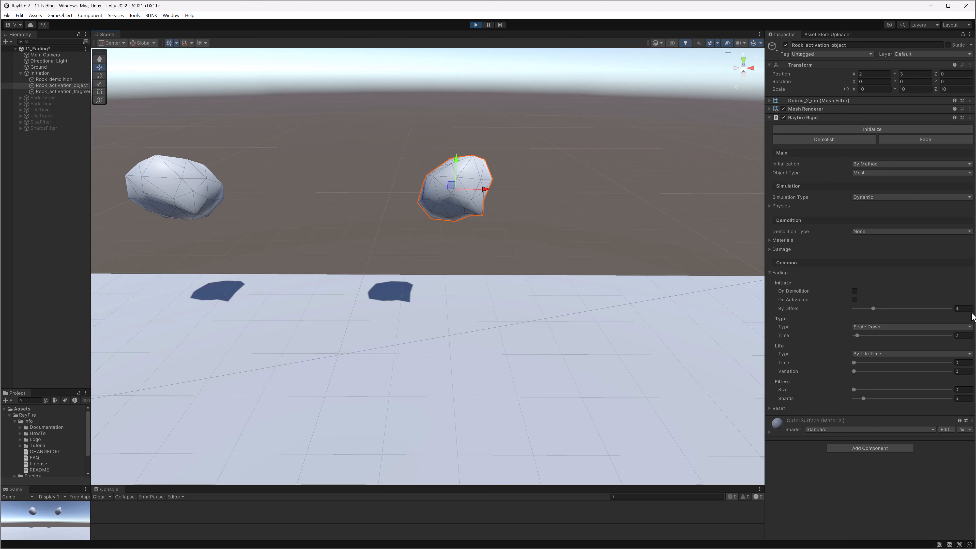
left_click(887, 130)
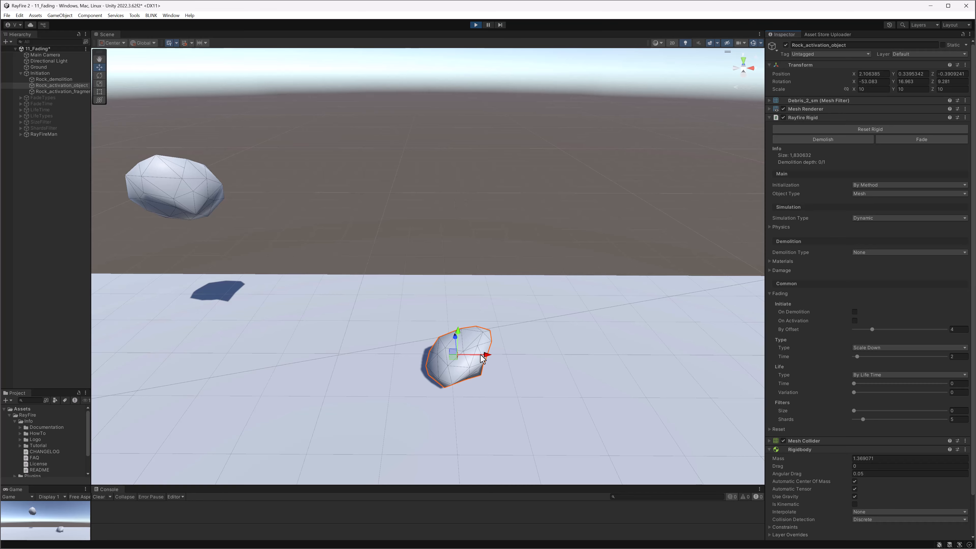
left_click_drag(485, 358, 240, 358)
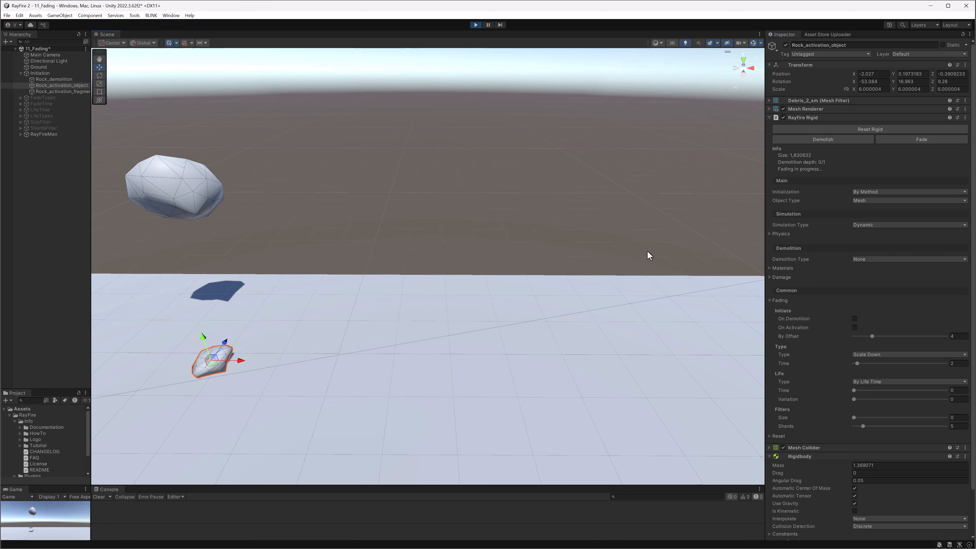
- Select the Rock_activation_fragments rock above the ground to inspect its fading settings
scroll(560, 230, "down", 9)
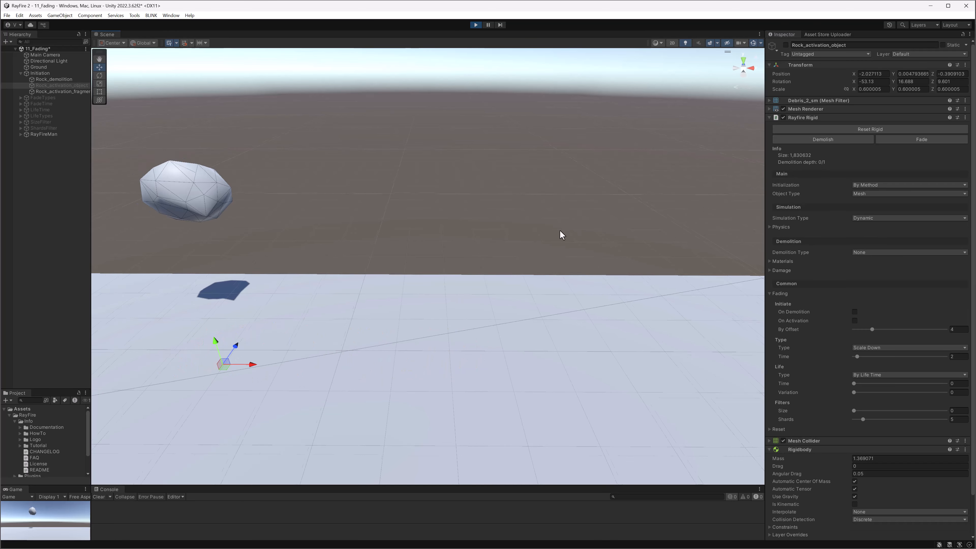
middle_click_drag(553, 215, 496, 273)
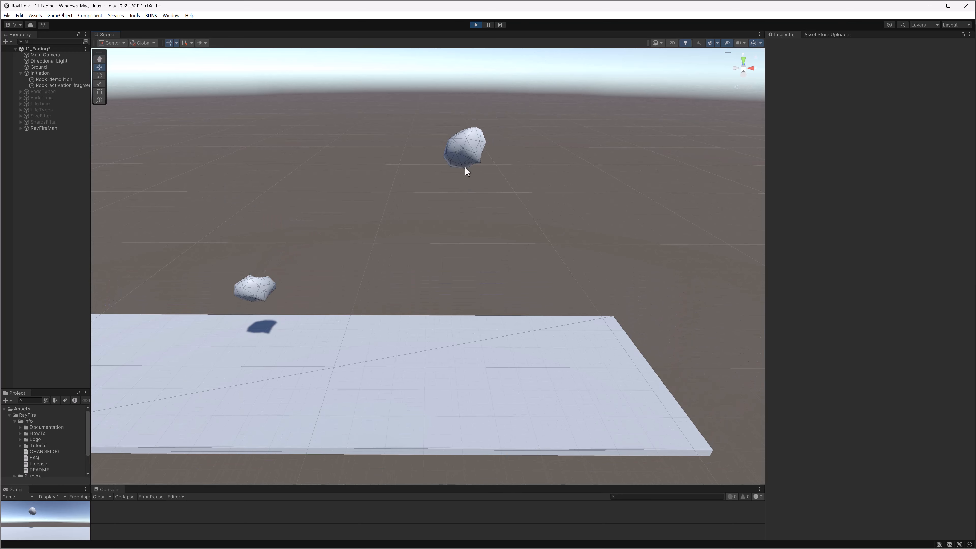
left_click(463, 161)
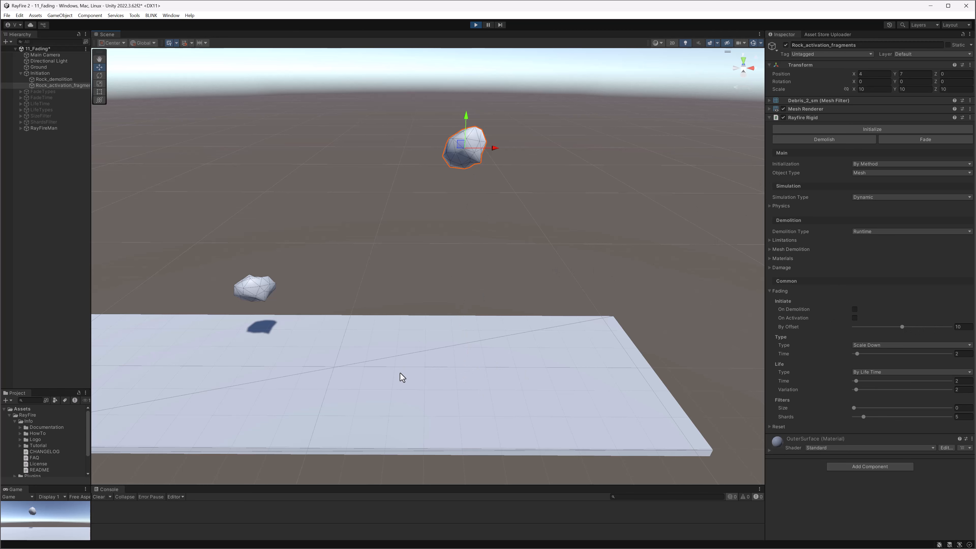
- Scale the Ground object down vertically to a Y scale of about 0.03
middle_click_drag(400, 373, 409, 351)
left_click(410, 351)
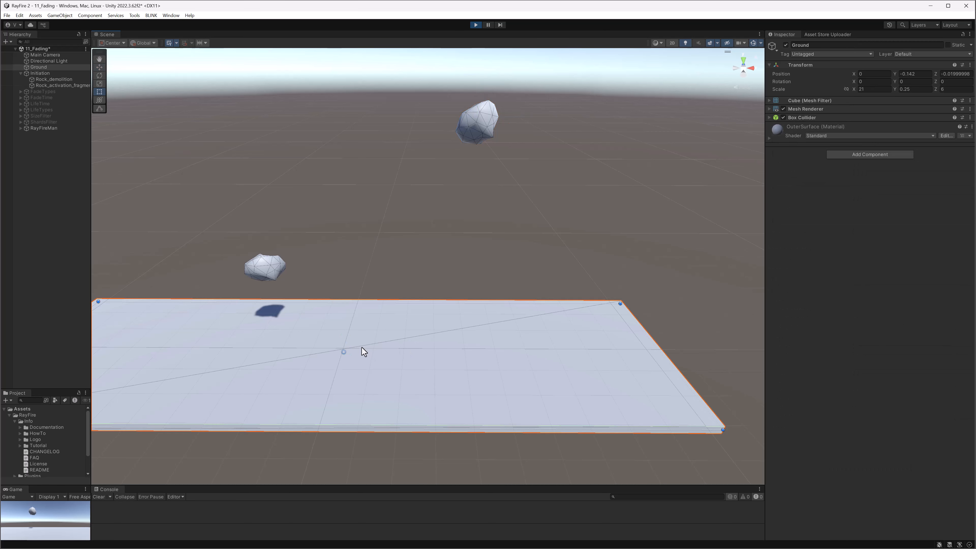
key("r")
left_click_drag(342, 330, 348, 348)
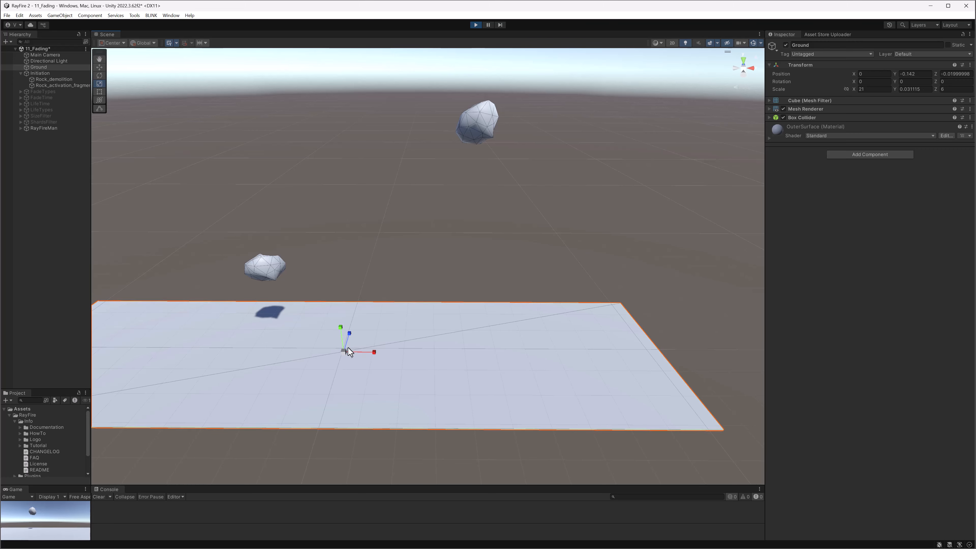
- Initialize the Rock_activation_fragments rock so it drops and shatters on the ground, then pause the simulation
middle_click_drag(387, 365, 378, 293)
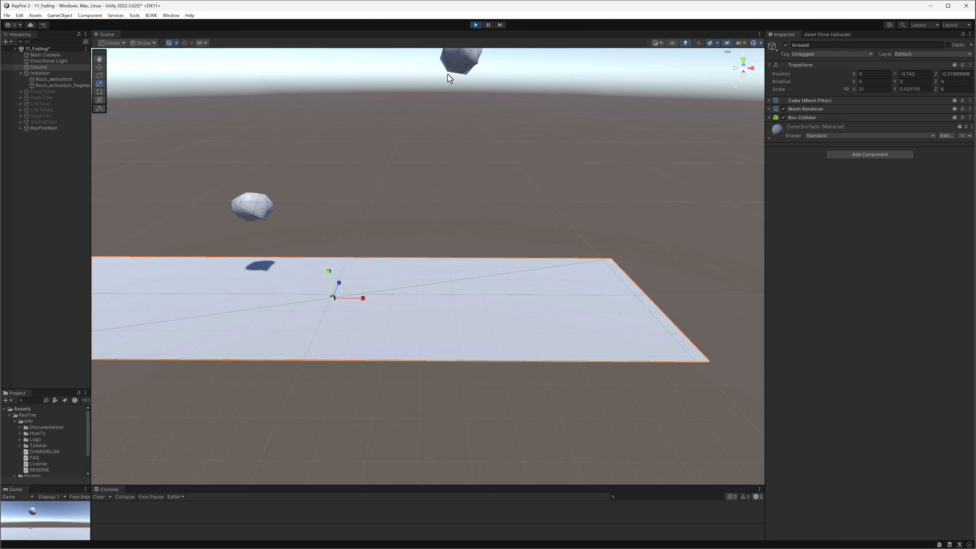
middle_click_drag(450, 78, 452, 97)
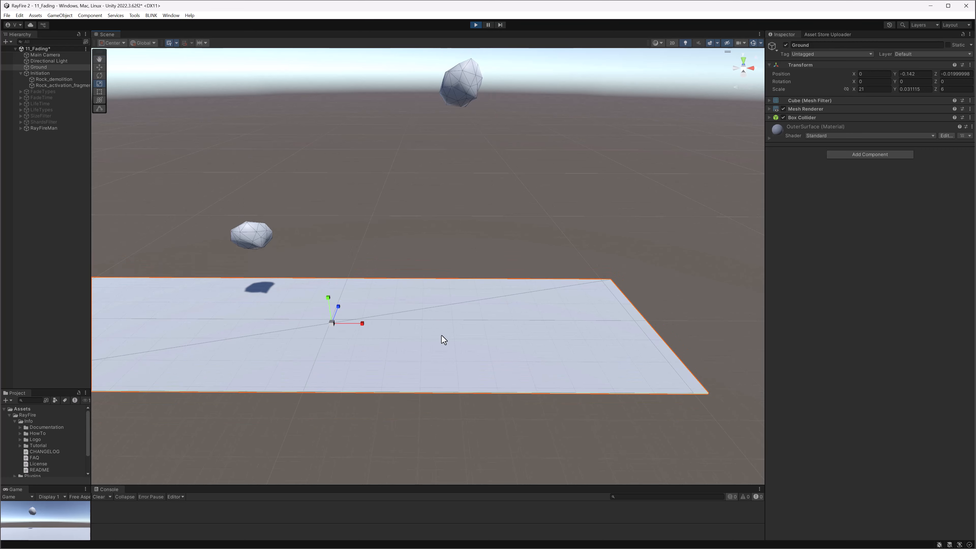
left_click(473, 86)
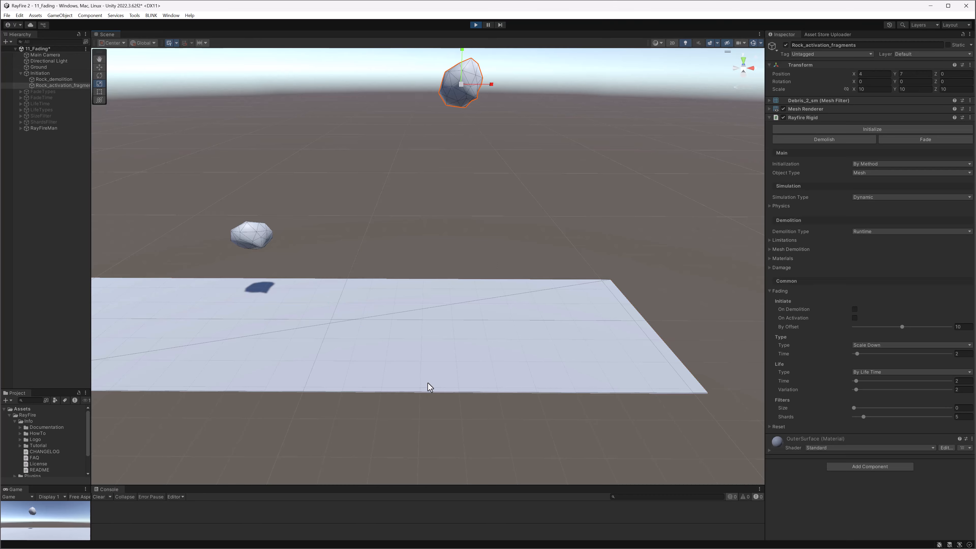
middle_click_drag(423, 392, 435, 381)
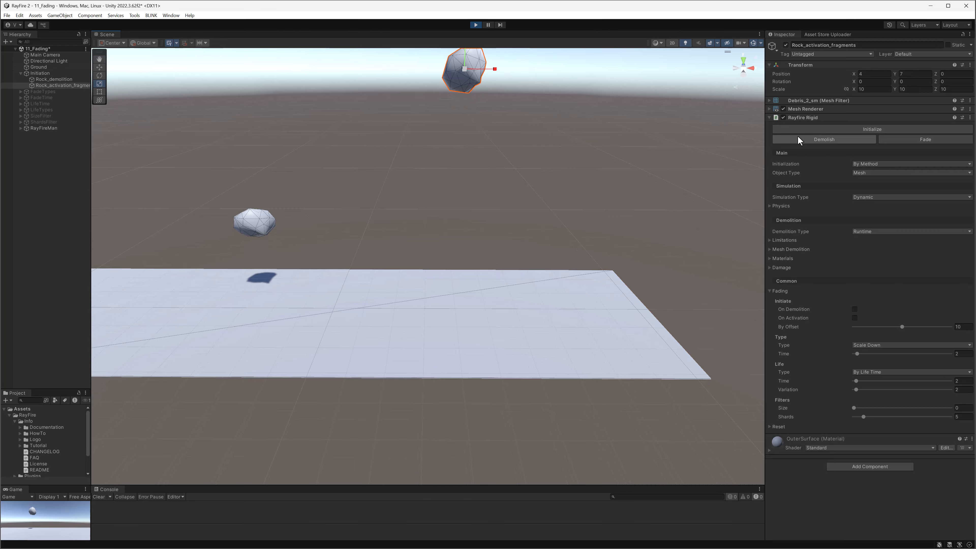
left_click(805, 130)
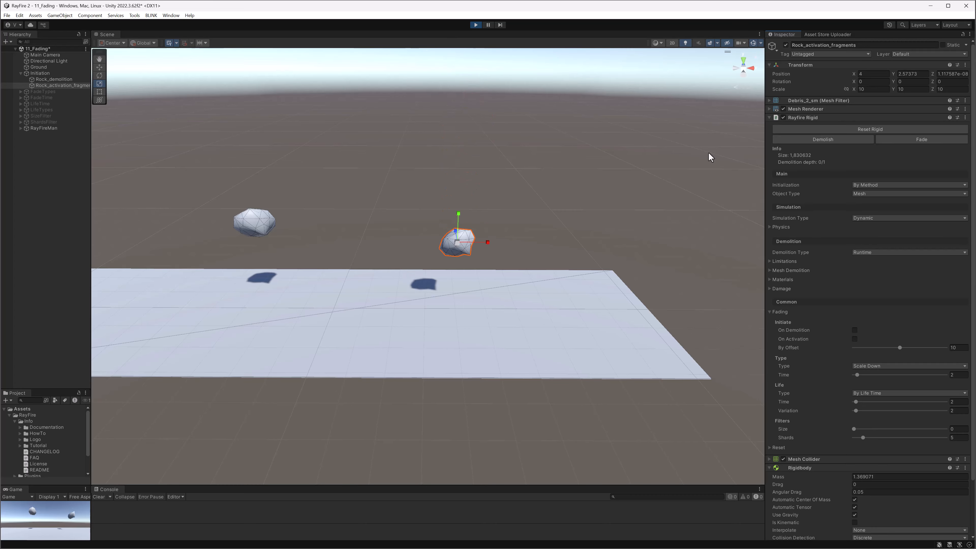
middle_click_drag(551, 290, 468, 242)
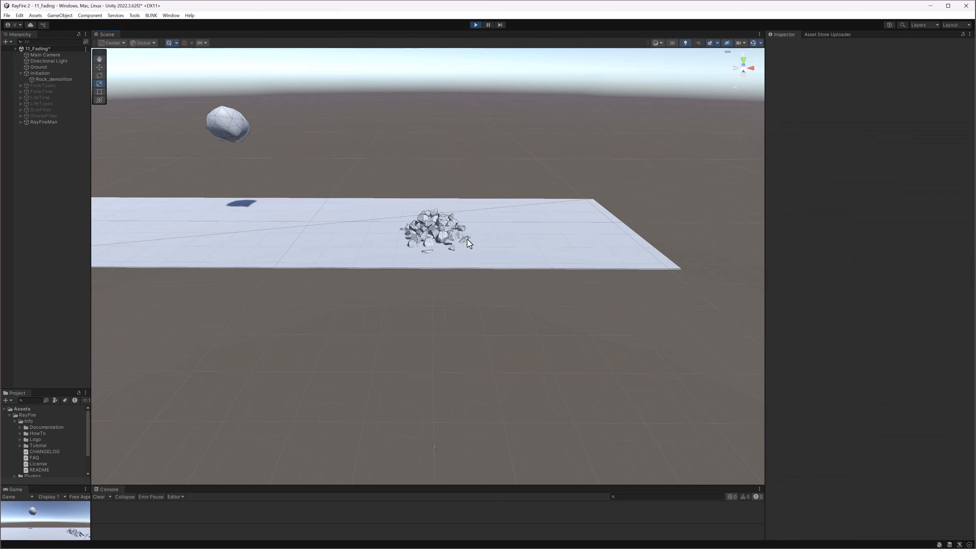
left_click(489, 27)
- Box-select the few rock fragments that have fallen below the ground platform
left_click_drag(461, 217, 451, 260, "alt")
middle_click_drag(437, 373, 431, 209)
left_click_drag(158, 263, 486, 541)
left_click_drag(470, 402, 488, 427, "alt")
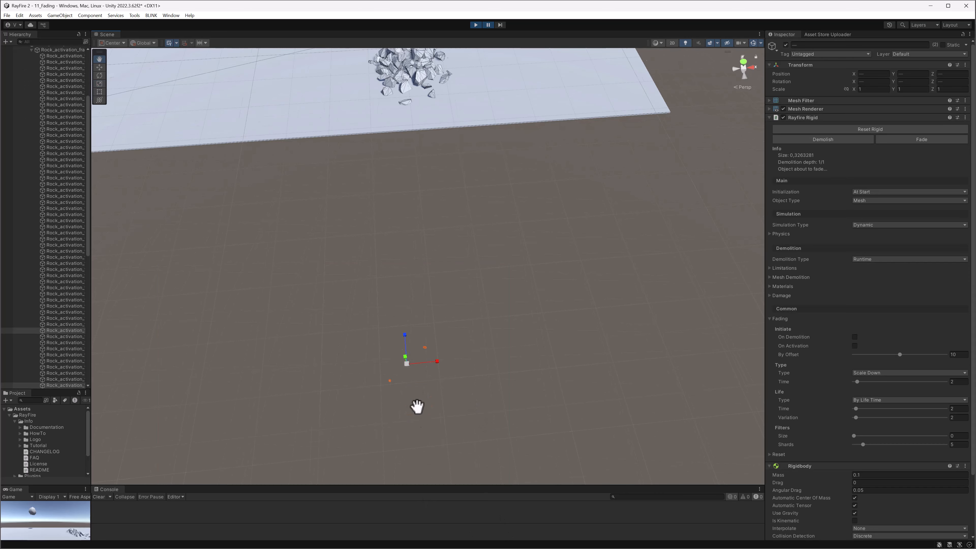
- Examine the selected fallen fragments' distance from the ground and their fade status in the Rayfire Rigid info
middle_click_drag(417, 407, 418, 334)
left_click_drag(277, 247, 431, 115)
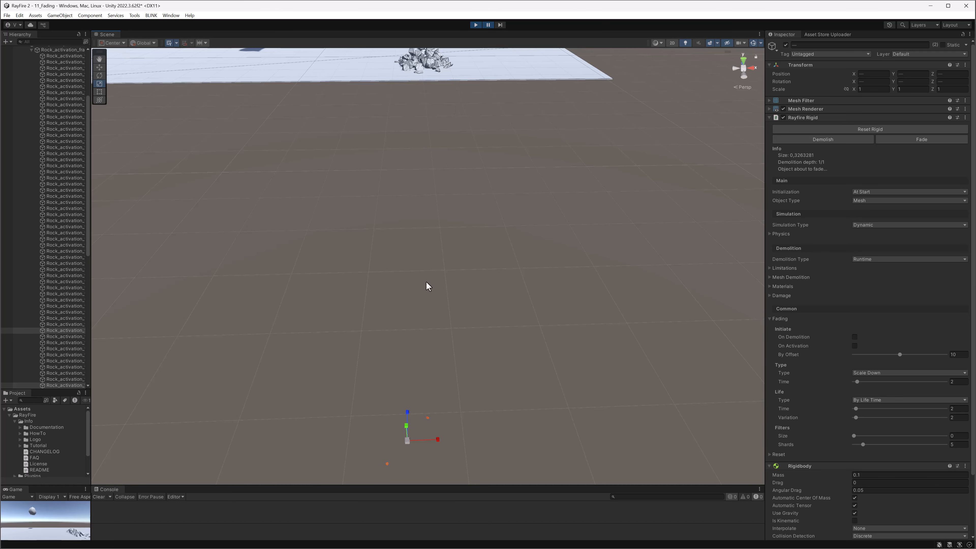
left_click_drag(429, 302, 427, 327, "alt")
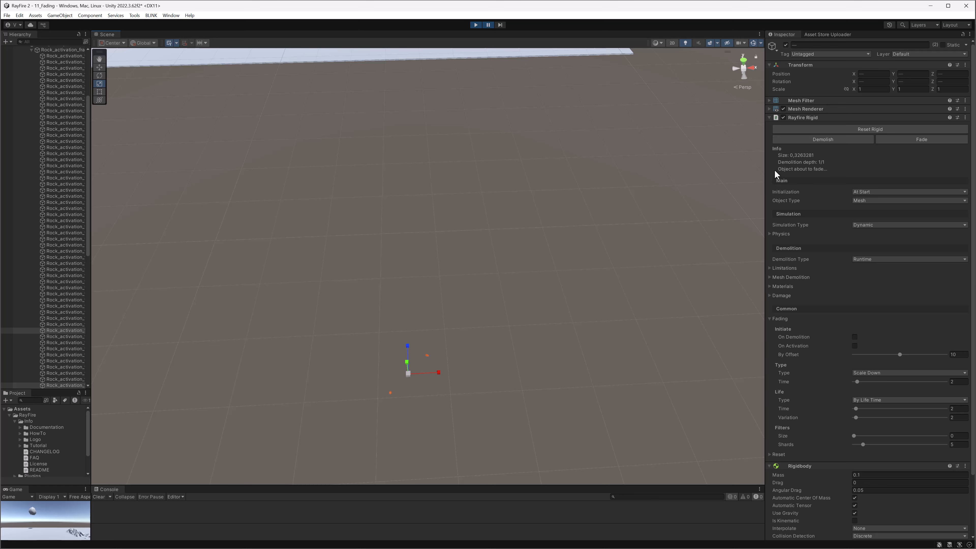
left_click_drag(398, 338, 392, 312, "alt")
middle_click_drag(421, 79, 423, 143)
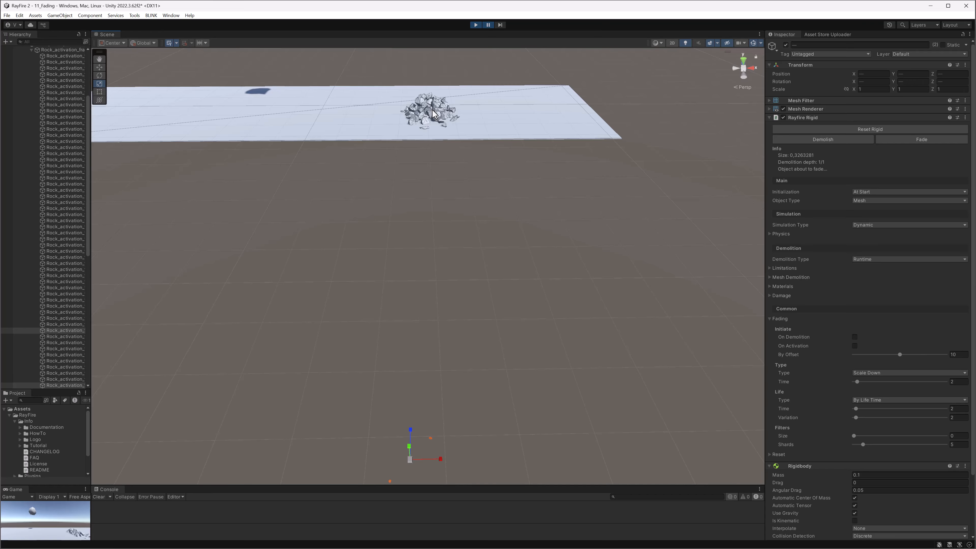
middle_click_drag(441, 290, 440, 257)
scroll(409, 372, "down", 2)
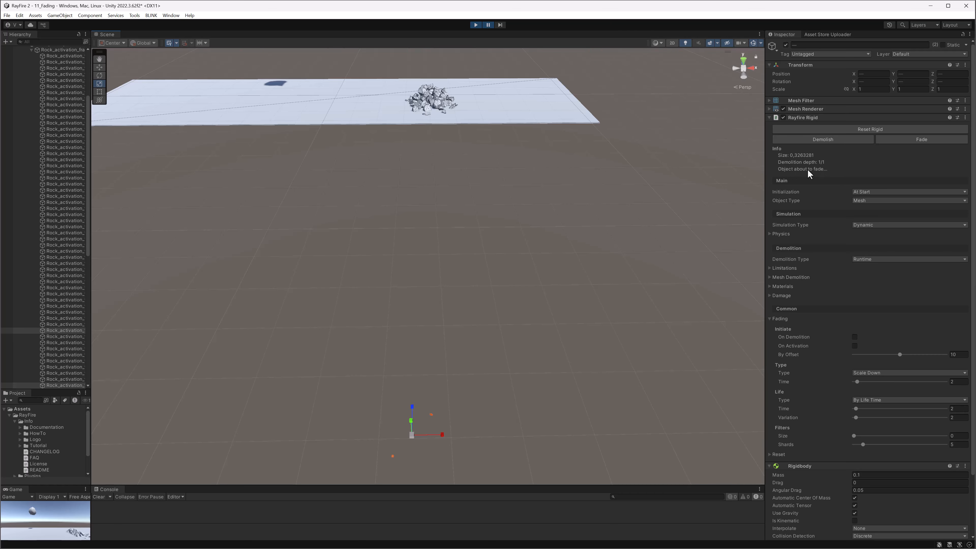
- Focus the view on the fallen fragments and box-select them again
key("f")
scroll(458, 349, "down", 3)
left_click_drag(499, 301, 494, 326)
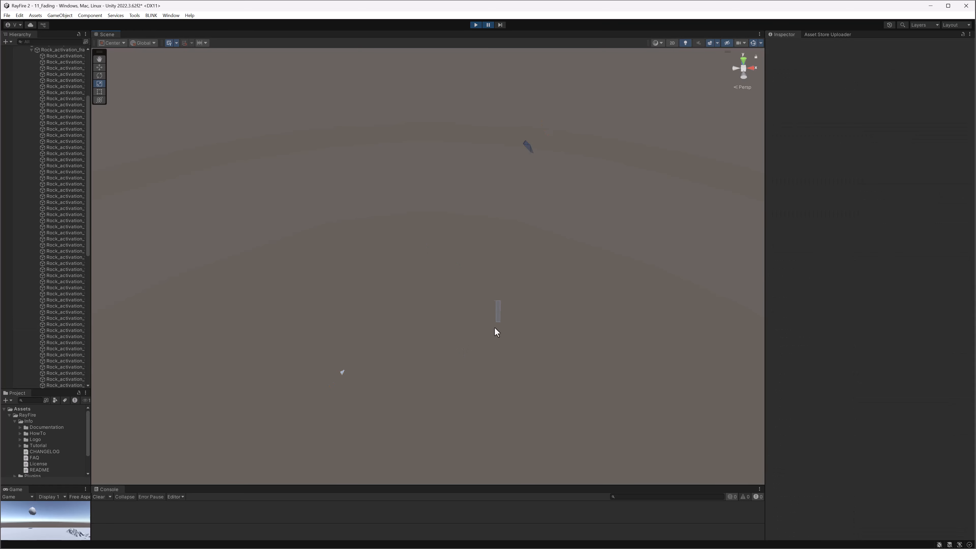
left_click_drag(263, 87, 676, 421)
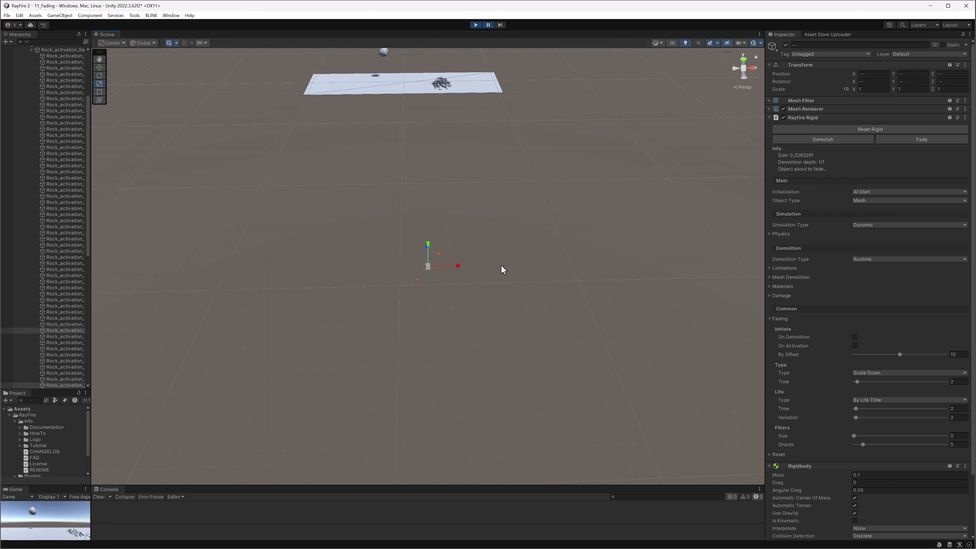
- Resume the simulation and box-select the areas around the falling fragments to follow their fading
left_click_drag(501, 265, 519, 321, "alt")
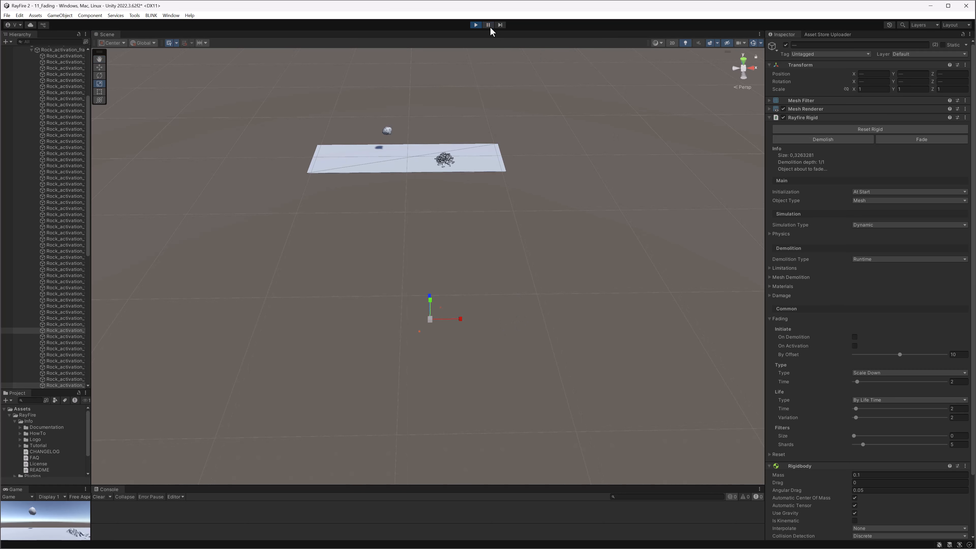
mouse_move(431, 395)
left_mouse_down("alt")
mouse_move(434, 419)
mouse_move(428, 386)
left_mouse_up("alt")
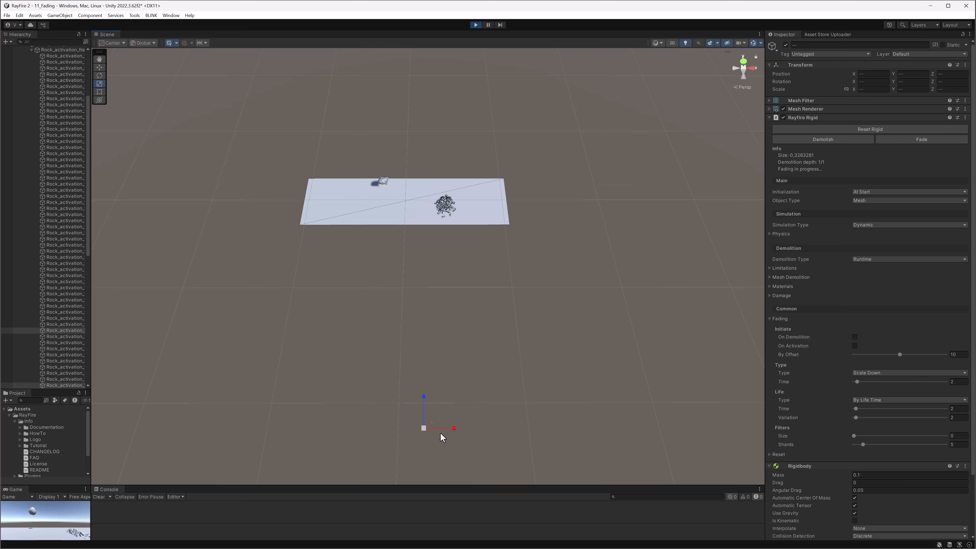
left_click_drag(347, 351, 544, 503)
middle_click_drag(439, 402, 420, 320)
left_click_drag(290, 245, 605, 444)
middle_click_drag(478, 259, 490, 365)
scroll(499, 370, "up", 7)
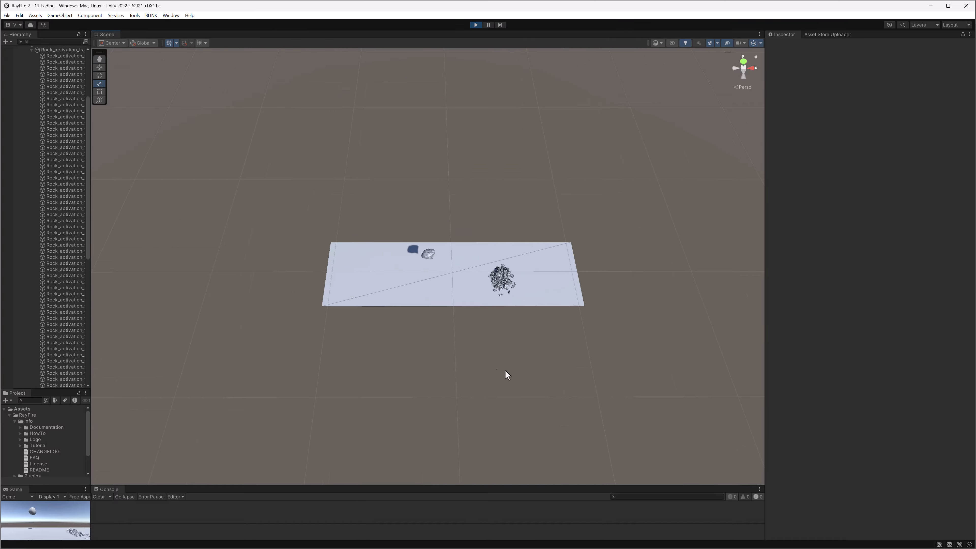
- Select a rock fragment resting in the pile on the ground and examine its fade status in the Rayfire Rigid info
left_click_drag(535, 410, 543, 359, "alt")
middle_click_drag(542, 291, 518, 372)
scroll(518, 371, "up", 2)
scroll(518, 372, "up", 5)
middle_click_drag(541, 450, 518, 333)
left_click(475, 269)
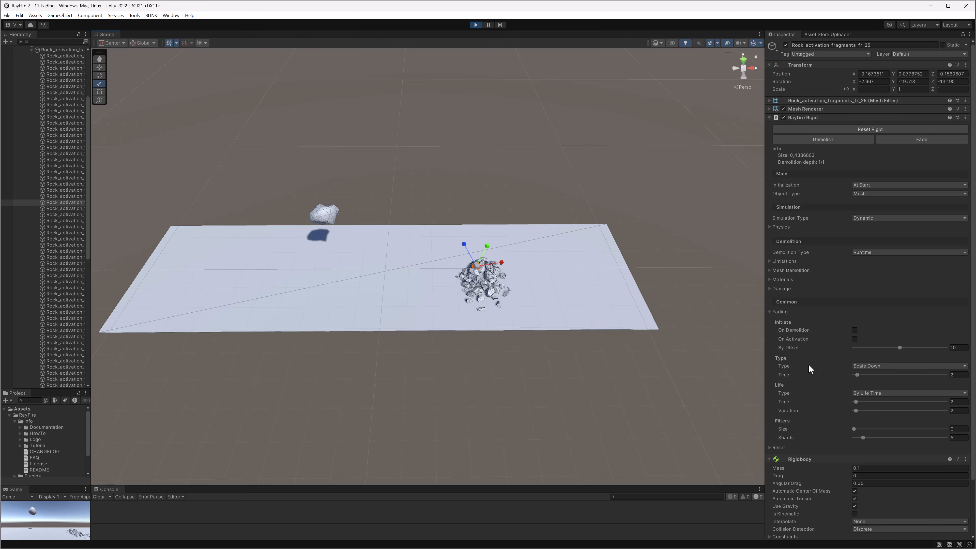
middle_click_drag(529, 290, 480, 311)
scroll(481, 313, "up", 4)
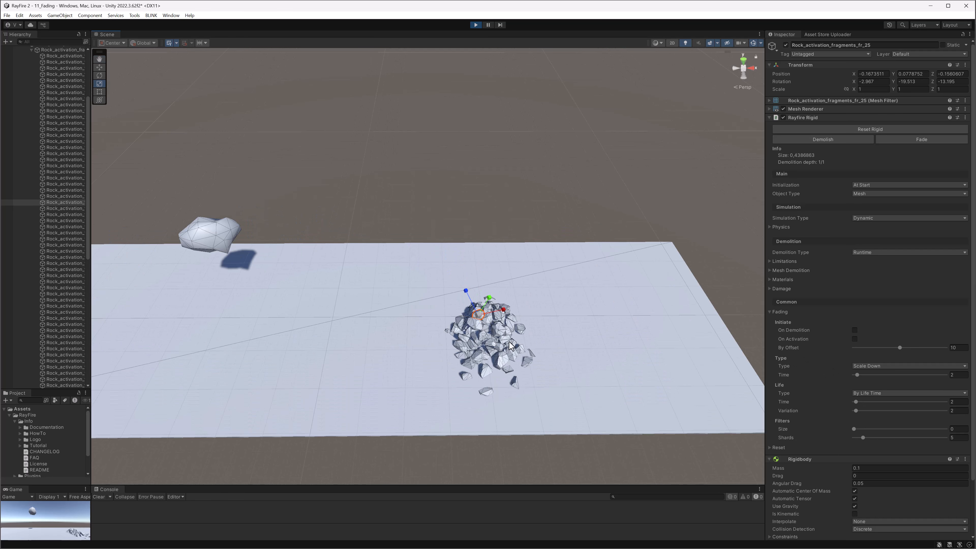
middle_click_drag(496, 350, 423, 269)
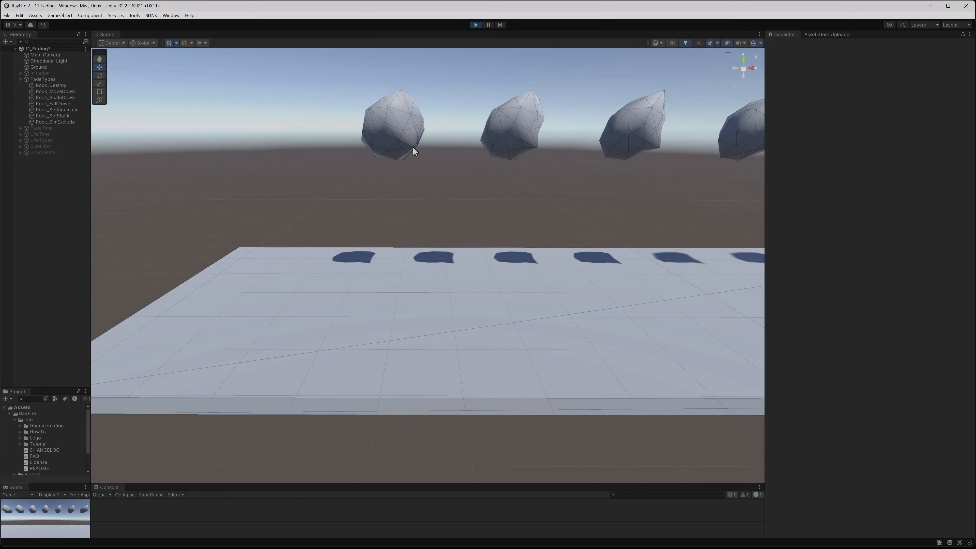
- Review the available fade types for Rock_Destroy, keep Destroy, and initialize the rock so it drops and shatters
left_click(410, 133)
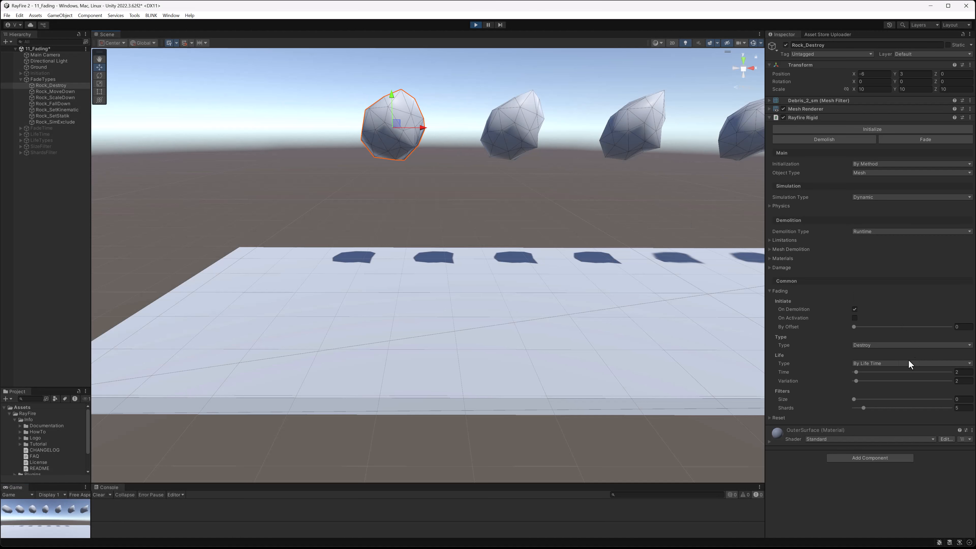
left_click(884, 345)
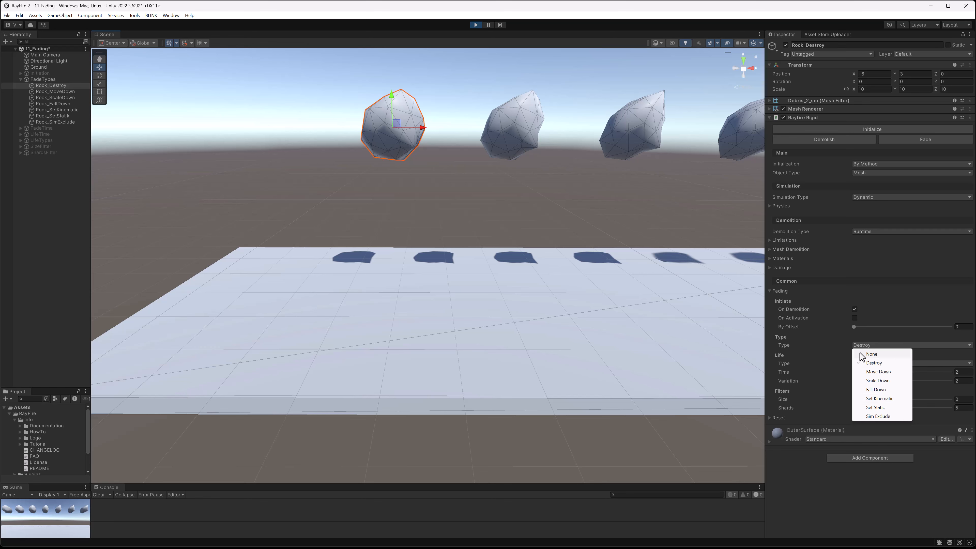
left_click(444, 198)
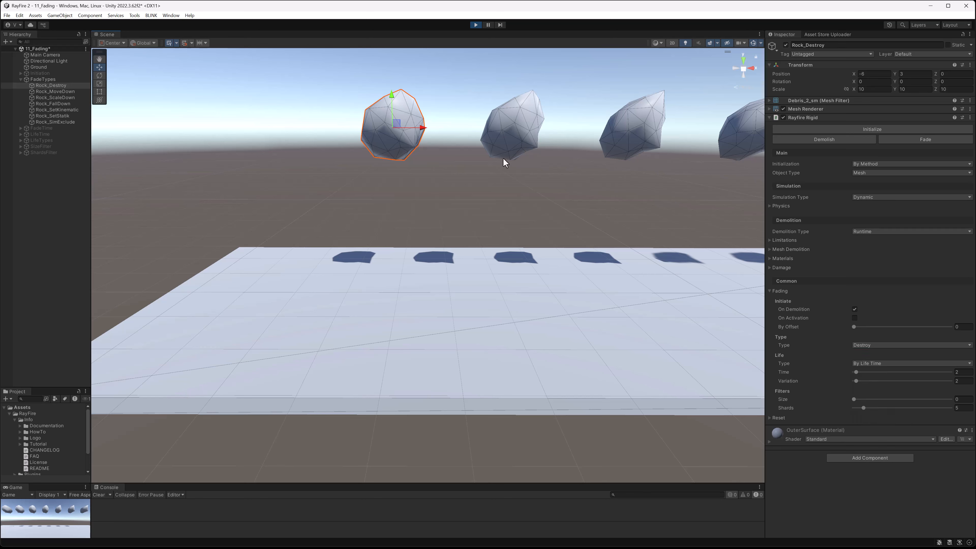
left_click(837, 129)
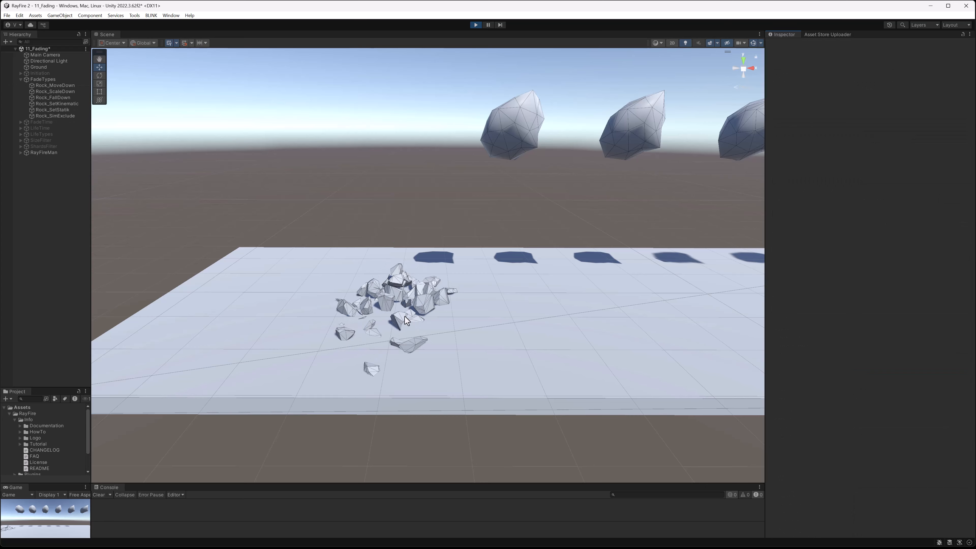
- Initialize the Rock_MoveDown rock and watch its fragments sink through the ground from a low side angle
middle_click_drag(444, 260, 404, 289)
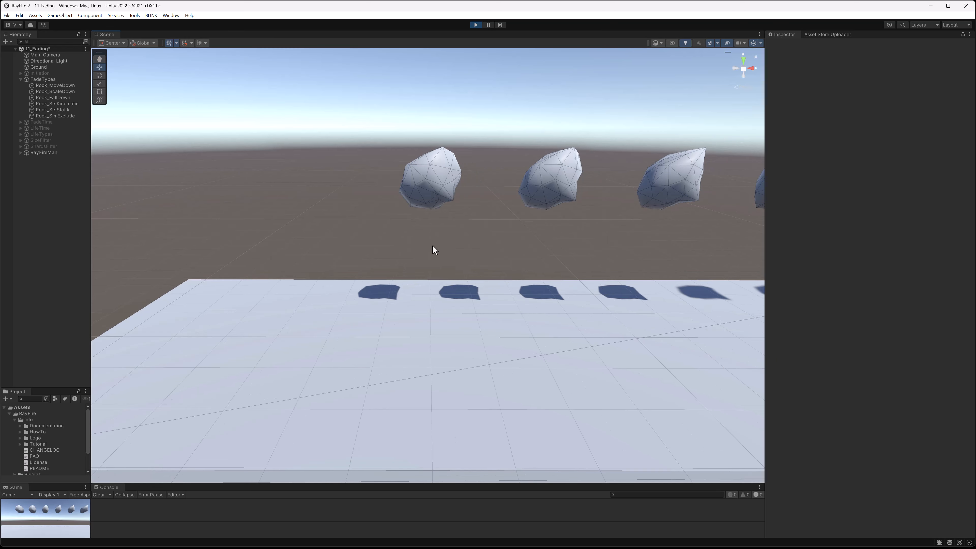
left_click(439, 193)
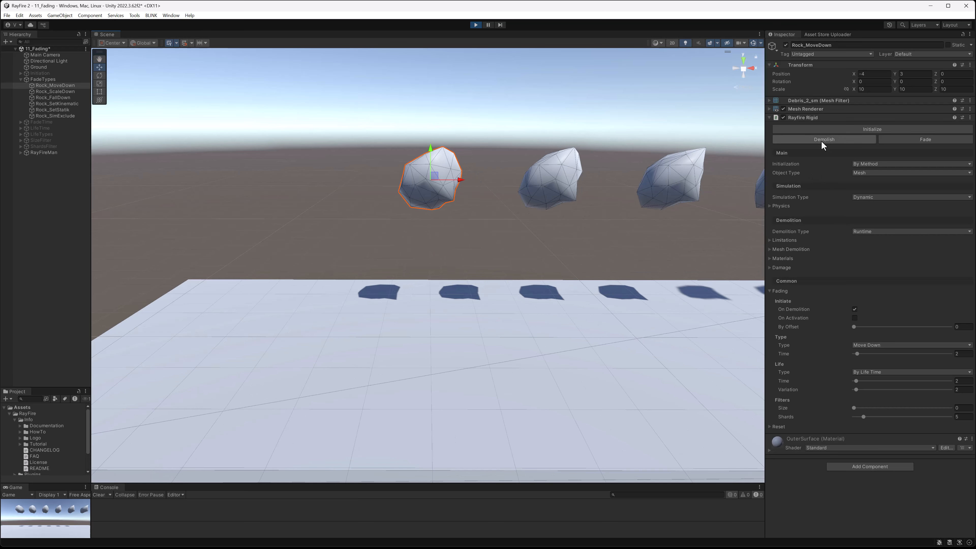
left_click(828, 129)
middle_click_drag(519, 348, 469, 252)
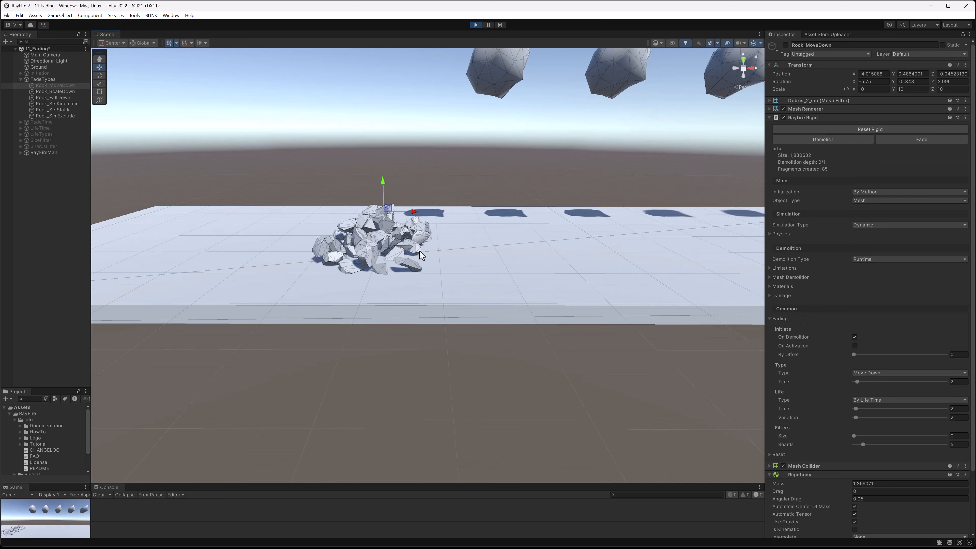
left_click_drag(434, 271, 418, 235, "alt")
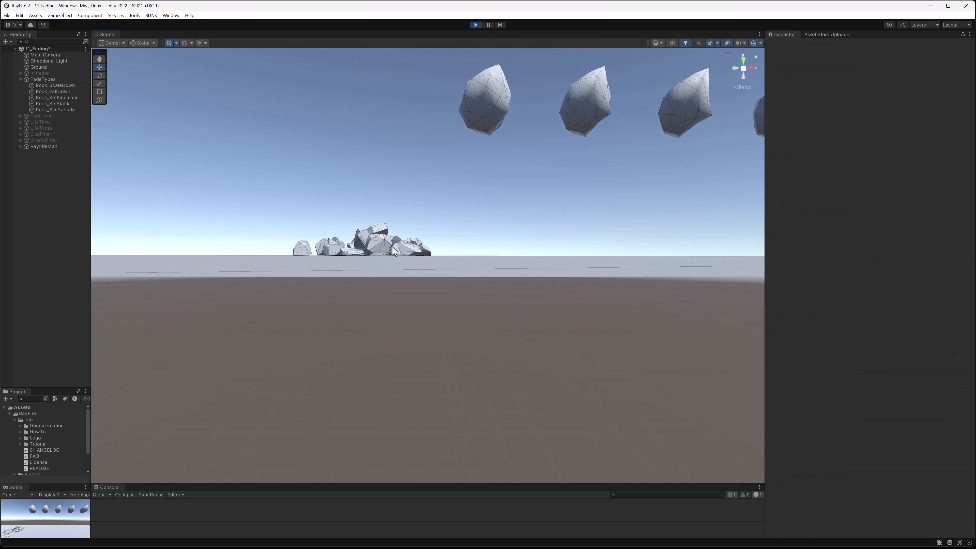
middle_click_drag(386, 262, 413, 286)
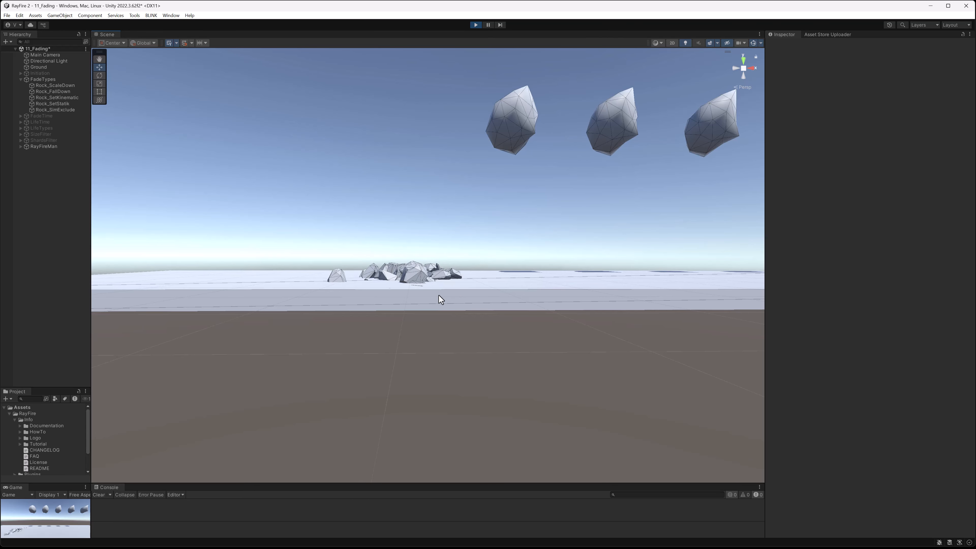
middle_click_drag(438, 329, 454, 274)
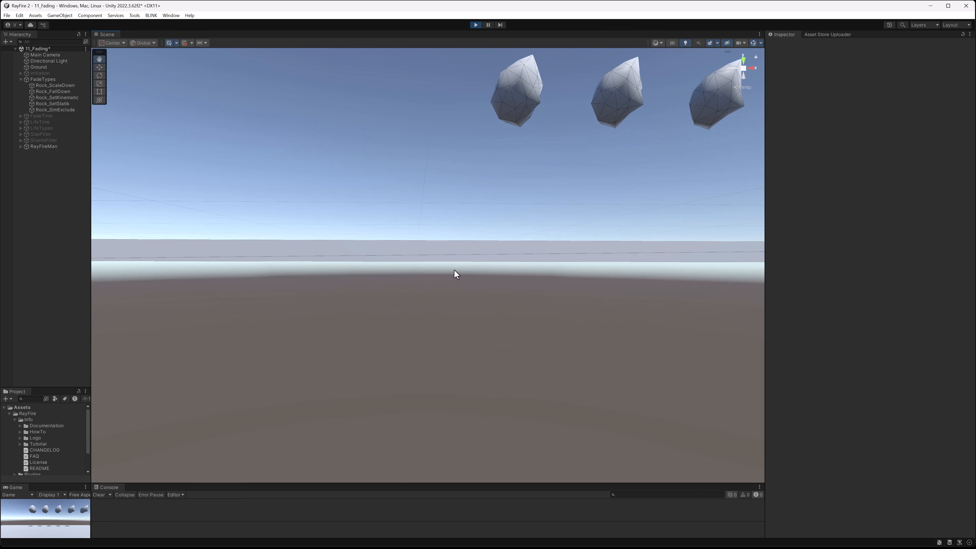
- Initialize the Rock_ScaleDown rock and watch its fragments shrink on the ground
left_click_drag(458, 255, 466, 300, "alt")
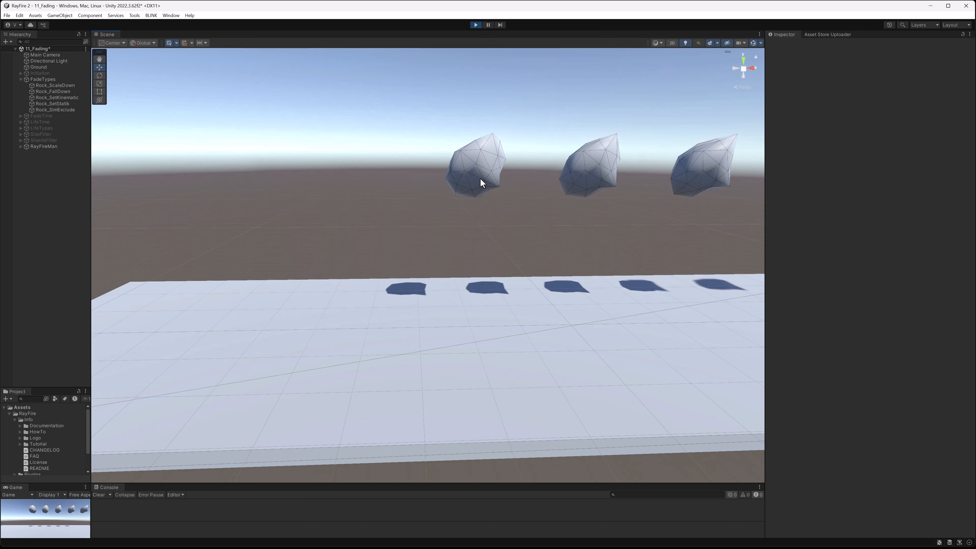
left_click(480, 179)
left_click(853, 130)
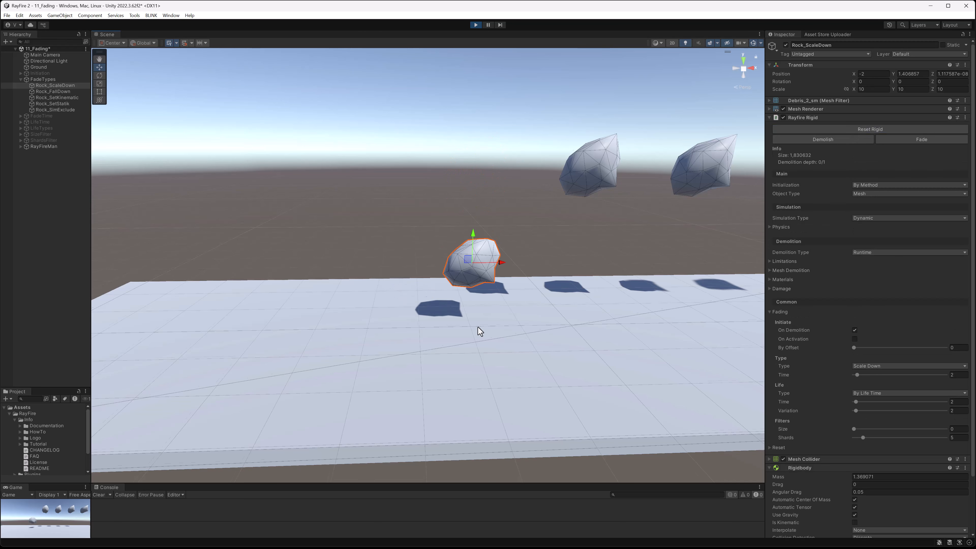
middle_click_drag(479, 331, 411, 284)
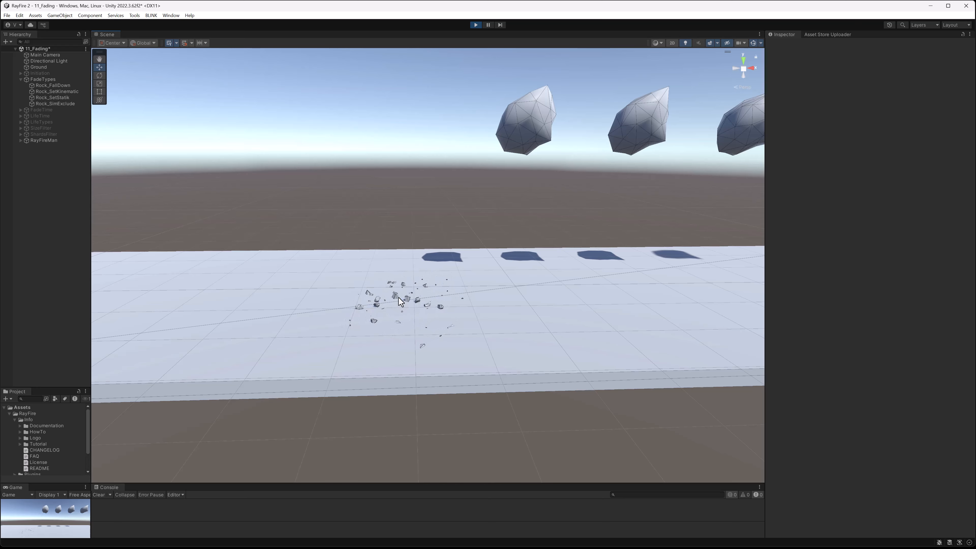
- Initialize the Rock_FallDown rock and follow its fragments as they fall through the ground platform
middle_click_drag(457, 260, 412, 283)
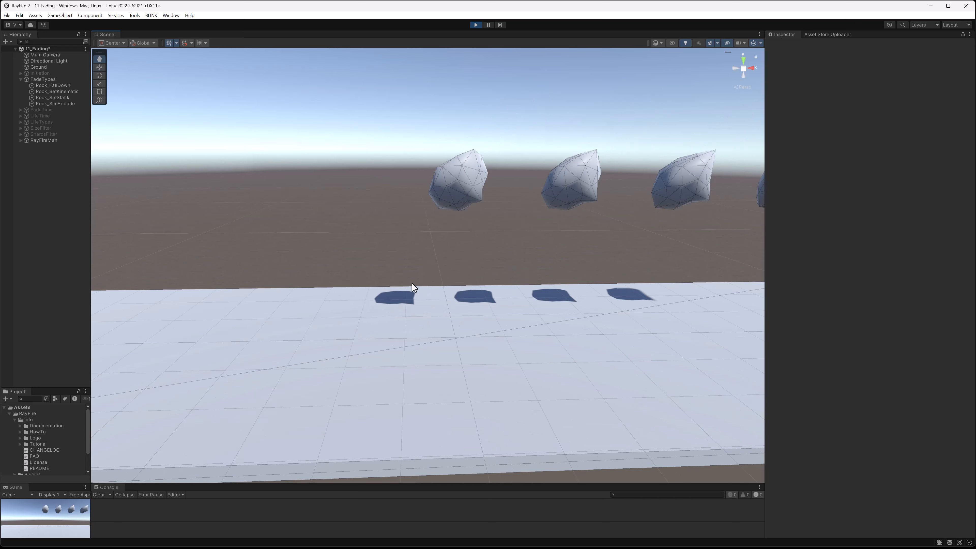
left_click(447, 199)
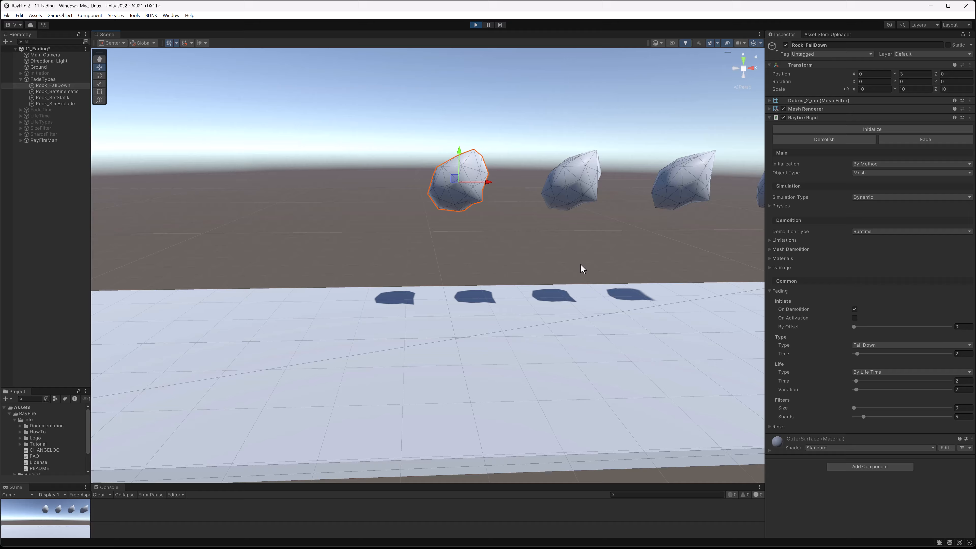
left_click(830, 129)
middle_click_drag(549, 334, 431, 292)
left_click_drag(431, 318, 431, 303, "alt")
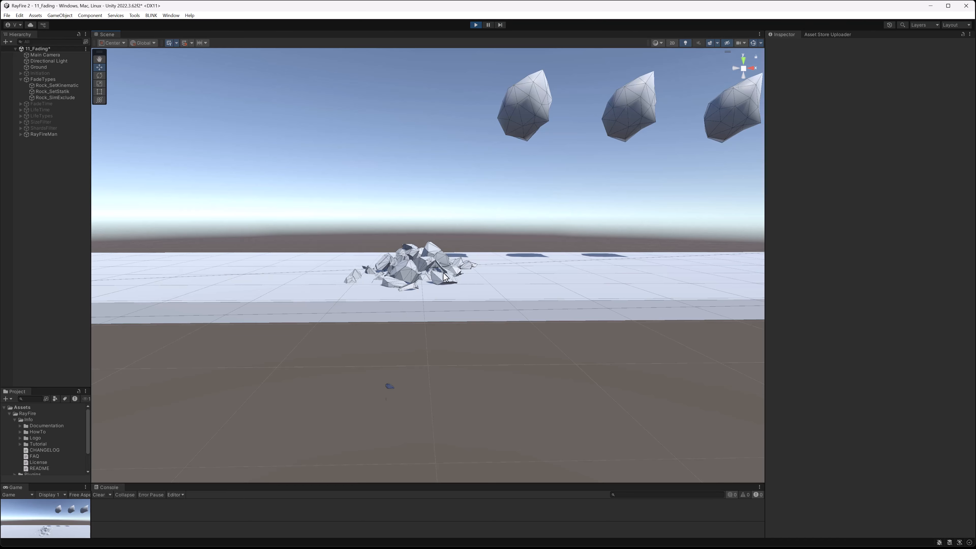
left_click_drag(446, 358, 443, 430, "alt")
middle_click_drag(443, 430, 417, 300)
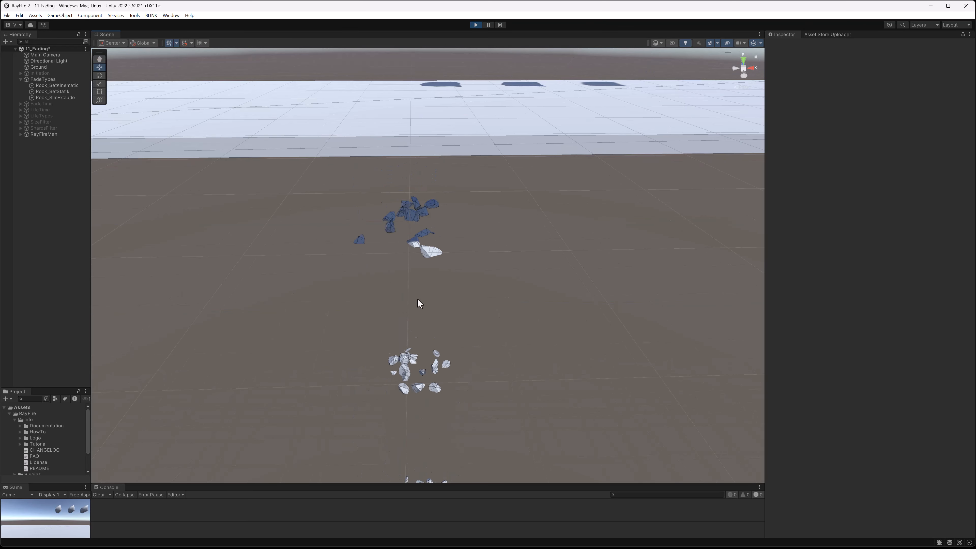
- Select the Rock_SetKinematic rock and make it drop and shatter on the ground
left_click_drag(418, 300, 451, 257, "alt")
middle_click_drag(451, 257, 448, 462)
left_click(438, 148)
left_click(823, 140)
- Select a Rock_SetKinematic fragment, check its Rigidbody's Is Kinematic property, and nudge the fragment slightly within the pile
left_click(446, 289)
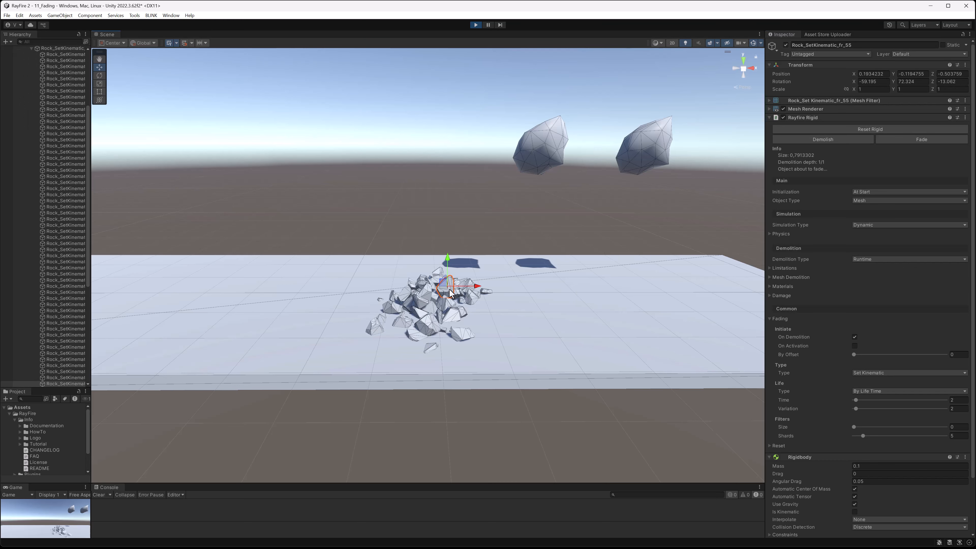
scroll(845, 454, "down", 1)
scroll(845, 454, "down", 1)
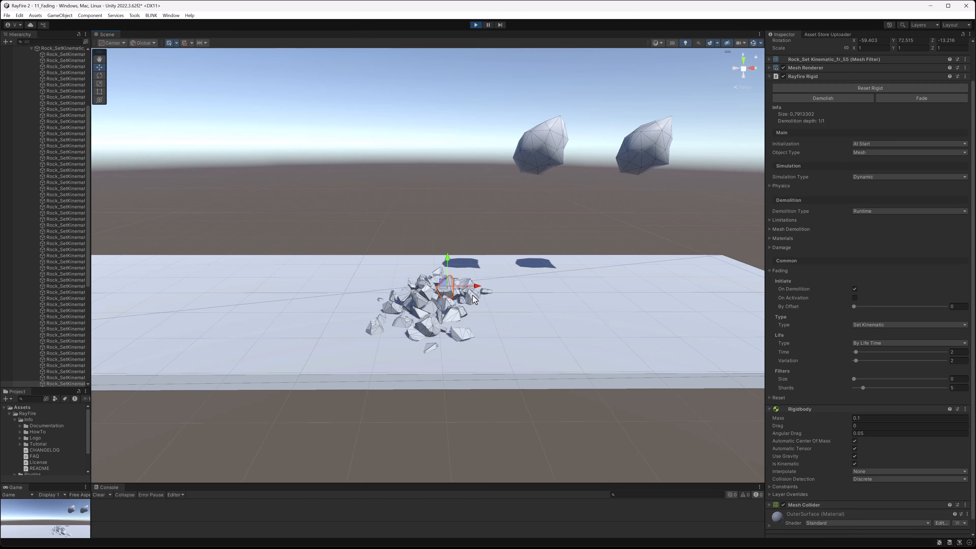
mouse_move(445, 283)
left_mouse_down()
mouse_move(465, 283)
mouse_move(452, 286)
left_mouse_up()
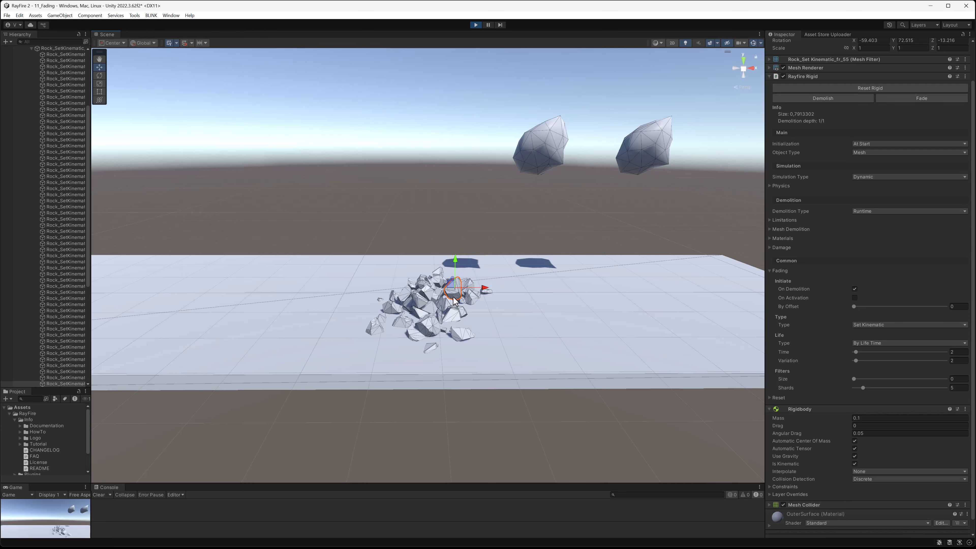
- Initialize the Rock_SetStatik rock so it drops and shatters beside the kinematic fragments
left_click(554, 151)
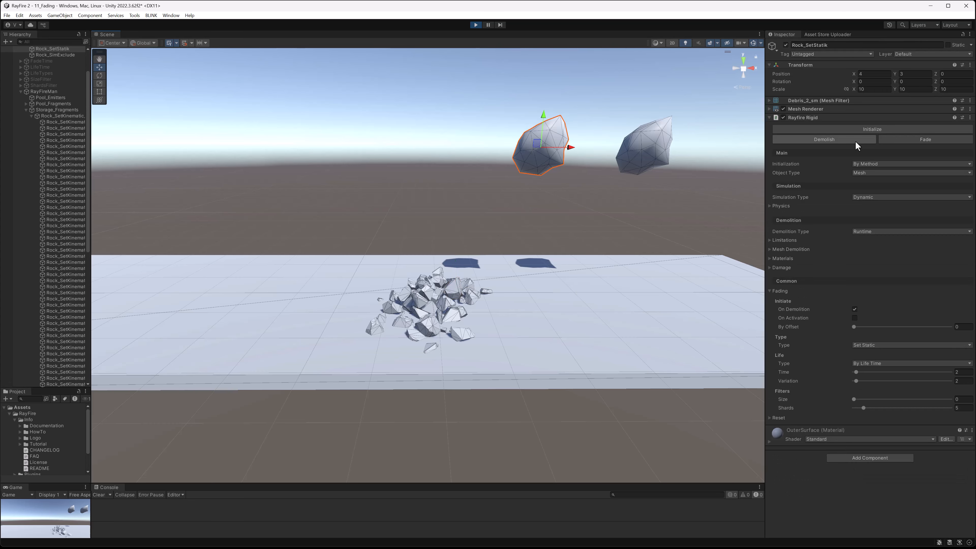
left_click(852, 129)
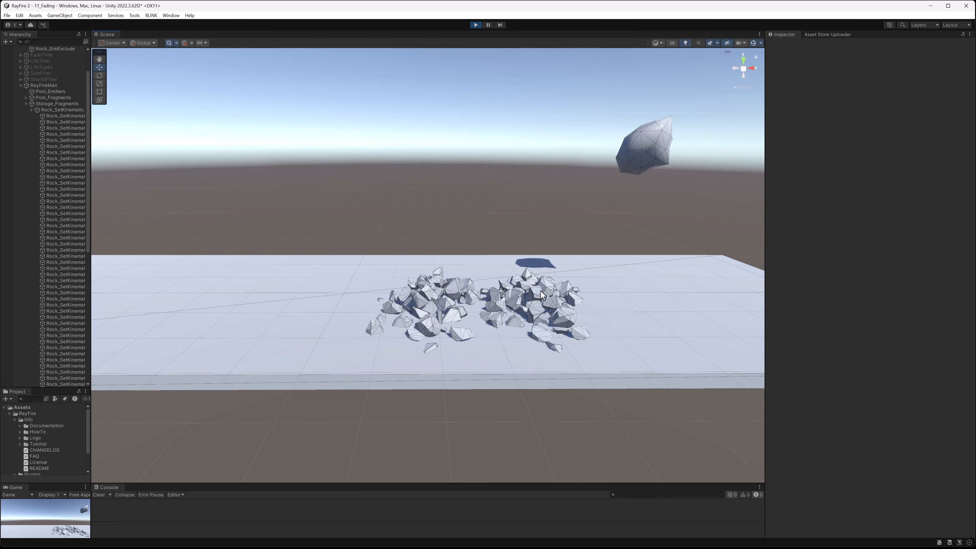
- Inspect the Mesh Collider properties of a Rock_SetStatik fragment and nudge the fragment within its pile
left_click(542, 295)
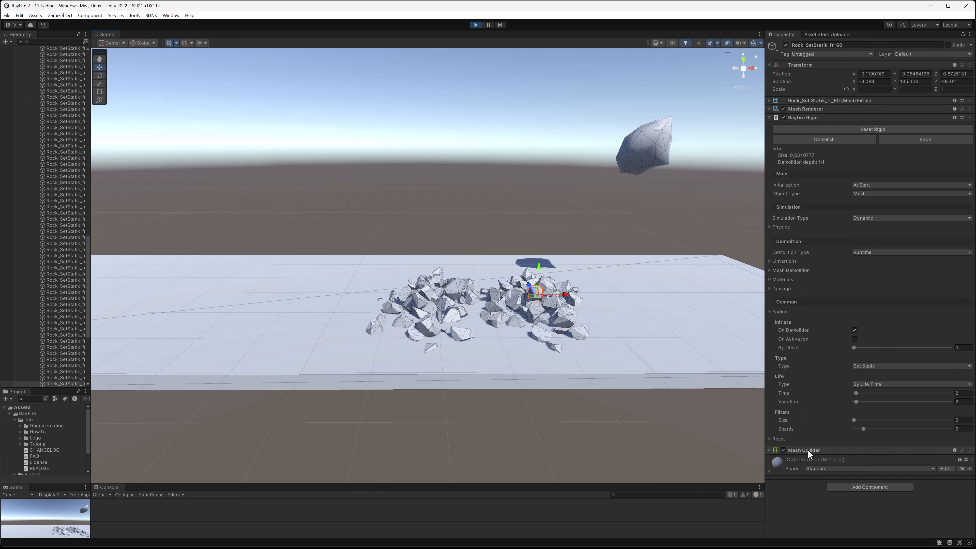
left_click(808, 450)
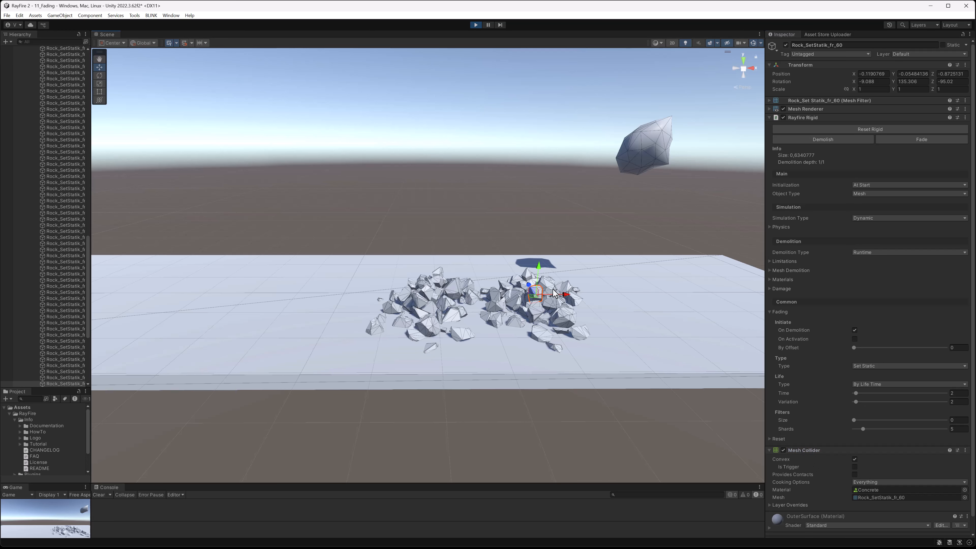
middle_click_drag(555, 294, 463, 304)
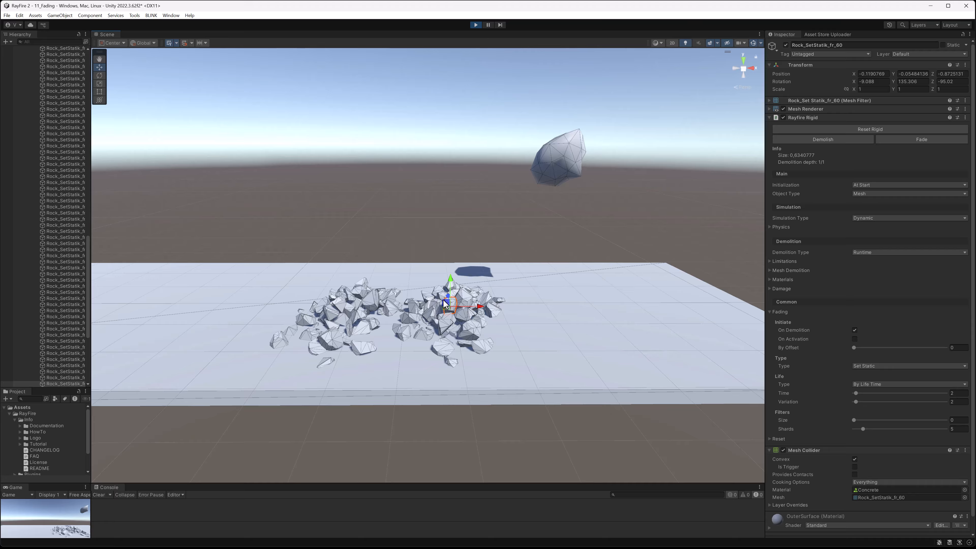
left_click_drag(444, 304, 474, 310)
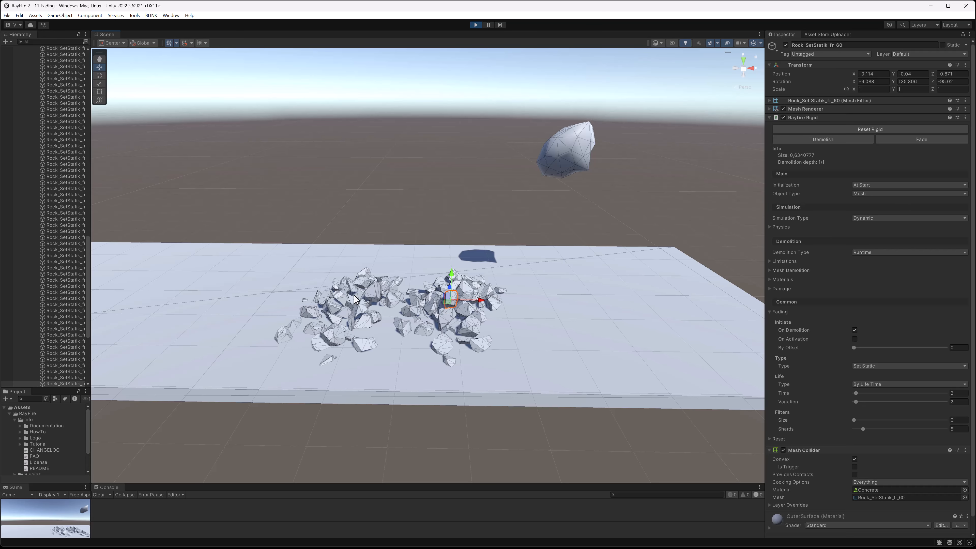
- Initialize the last hanging rock, Rock_SimExclude, so it drops and shatters on the ground
middle_click_drag(532, 248, 435, 256)
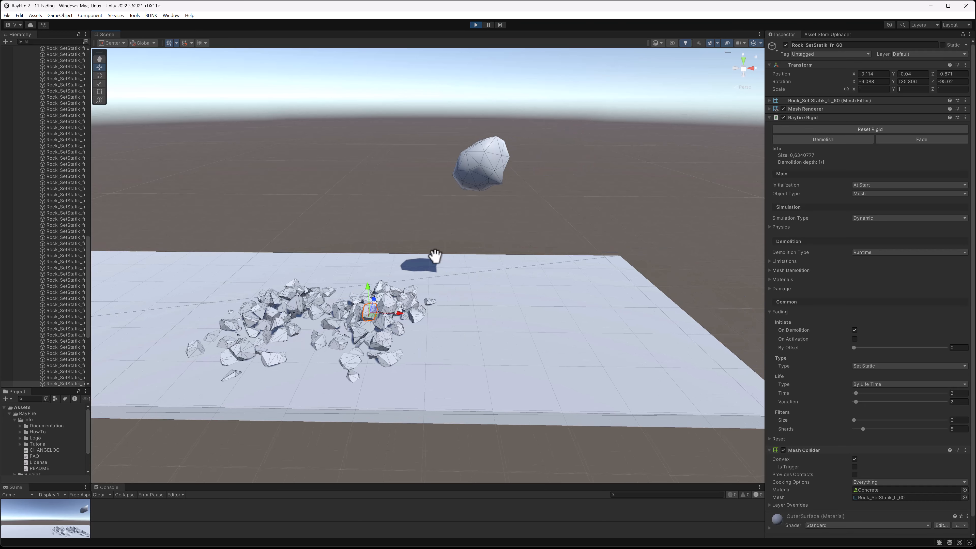
left_click(477, 182)
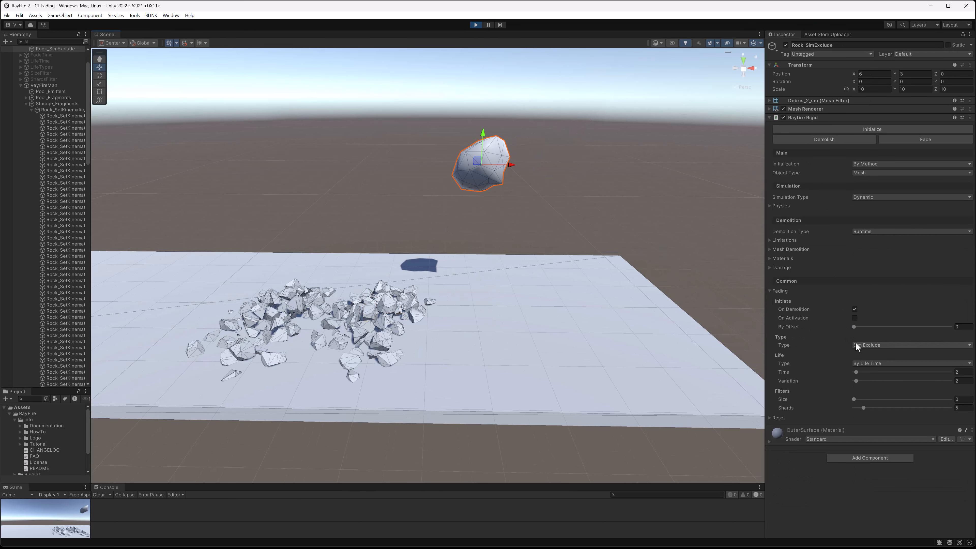
left_click(842, 131)
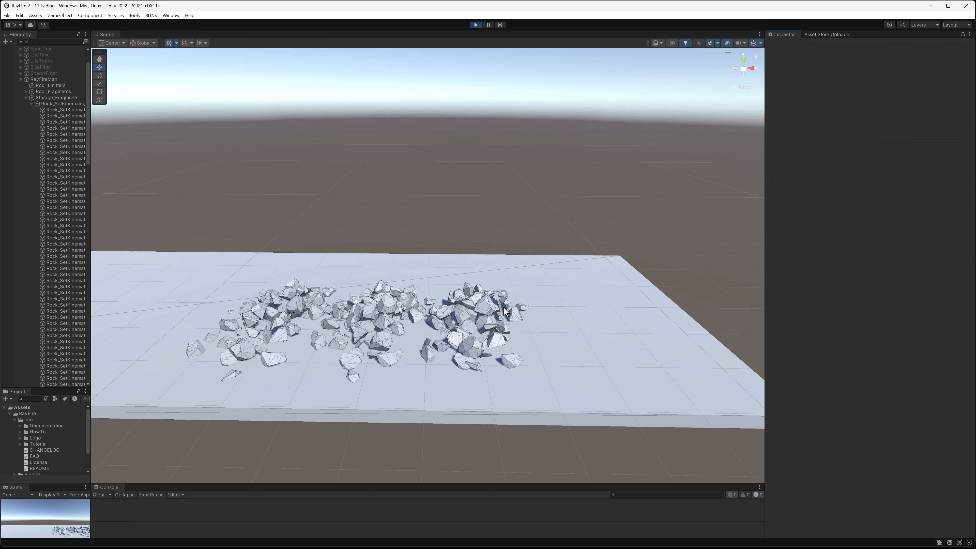
- Inspect a Rock_SimExclude fragment's remaining components, expanding its Mesh Filter and Mesh Renderer, and view its pile up close
left_click(492, 306)
scroll(802, 456, "down", 2)
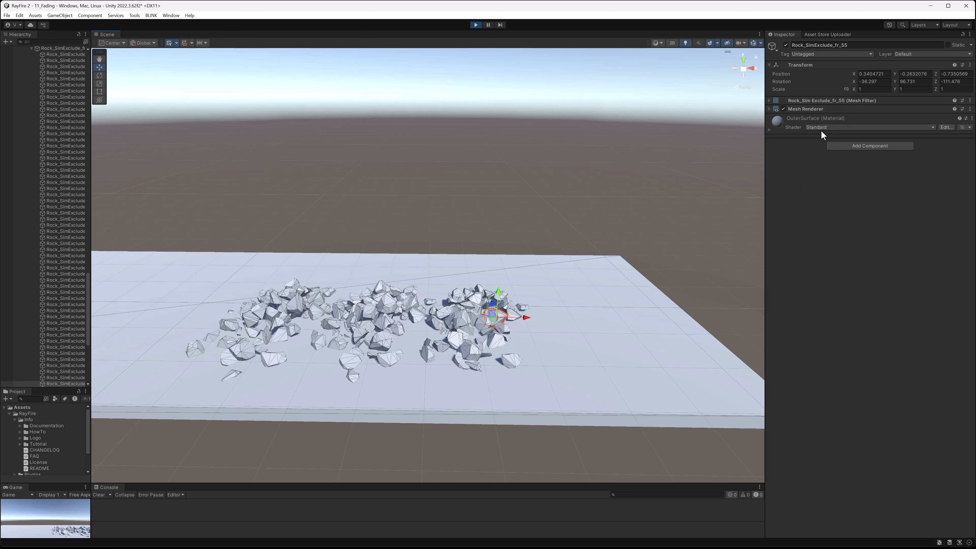
left_click(819, 109)
left_click(822, 102)
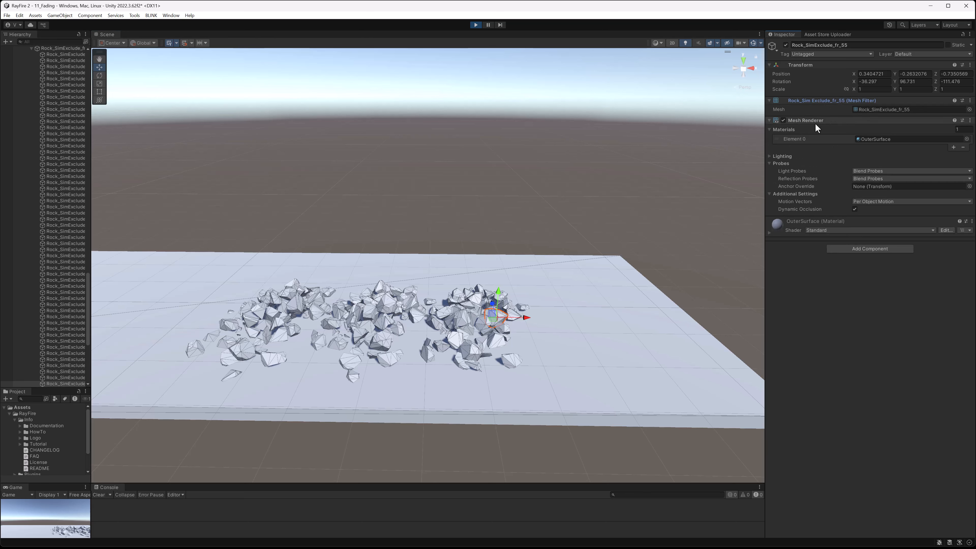
middle_click_drag(453, 323, 403, 307)
scroll(407, 319, "up", 6)
left_click_drag(451, 351, 449, 320, "alt")
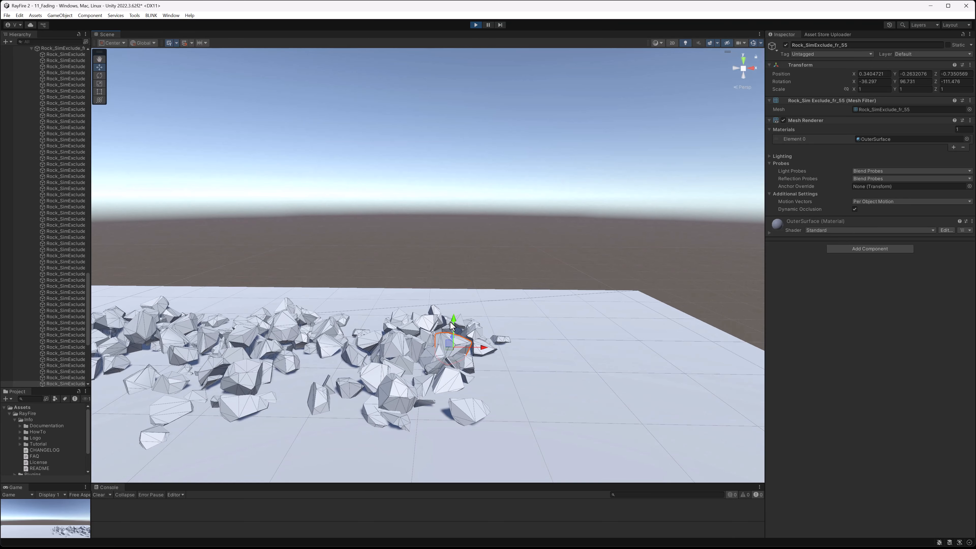
middle_click_drag(394, 414, 426, 400)
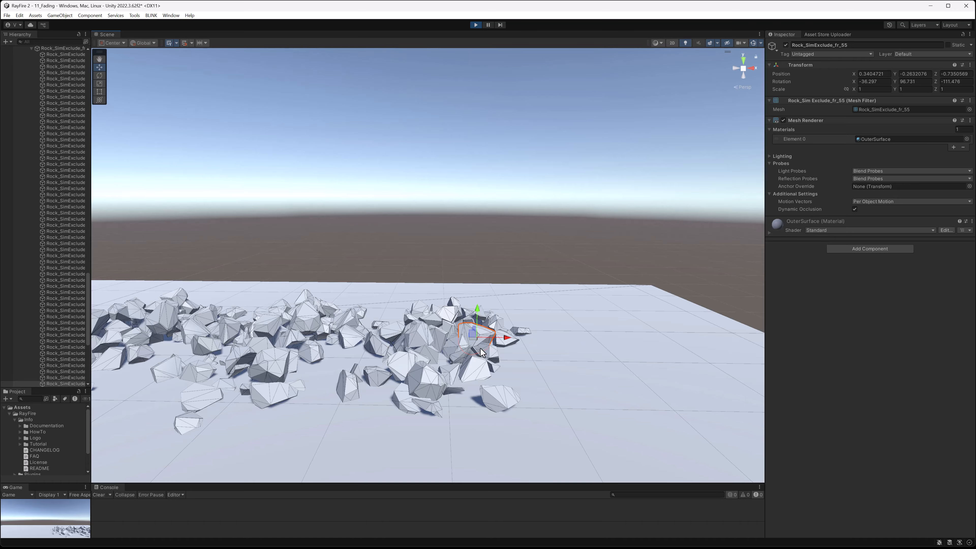
left_click_drag(440, 313, 442, 277, "alt")
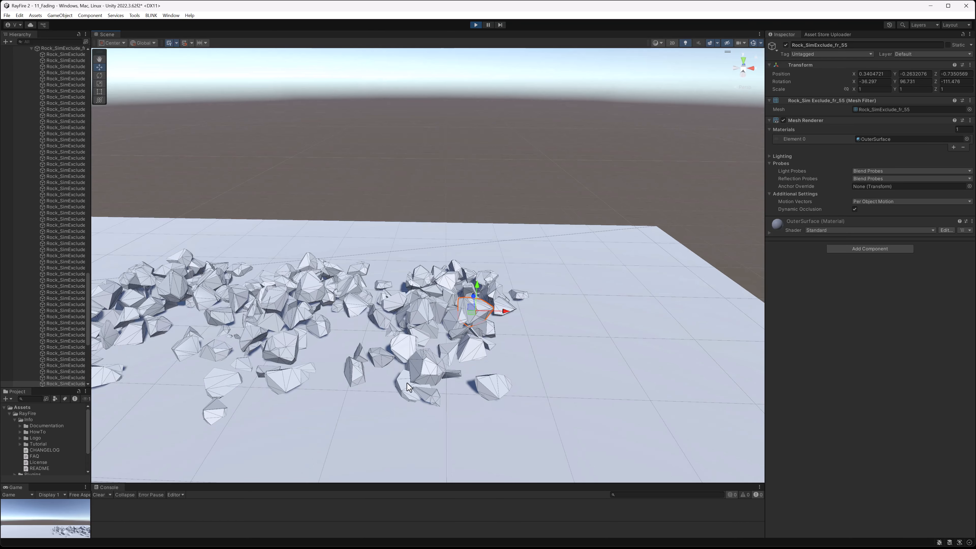
scroll(388, 363, "down", 5)
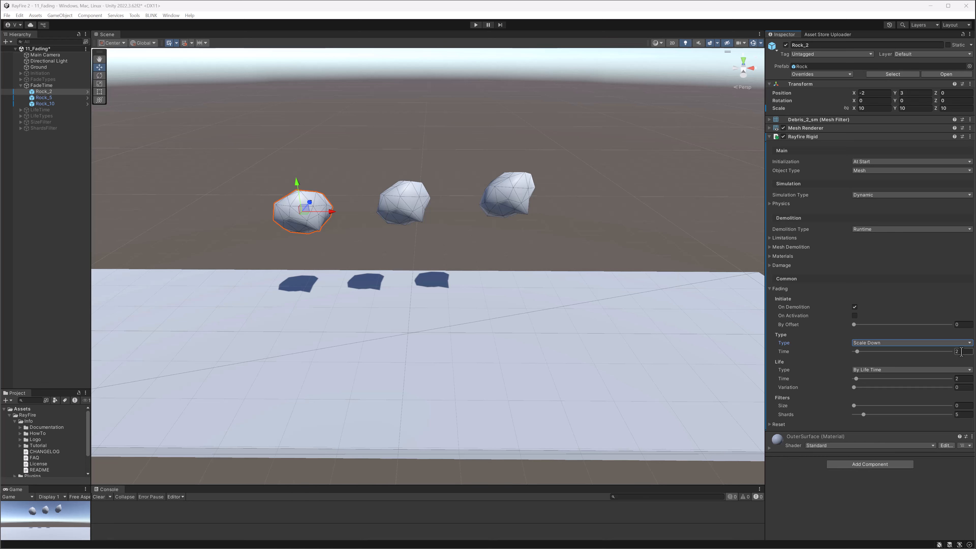
- Show the available fade types for Rock_2
left_click(970, 343)
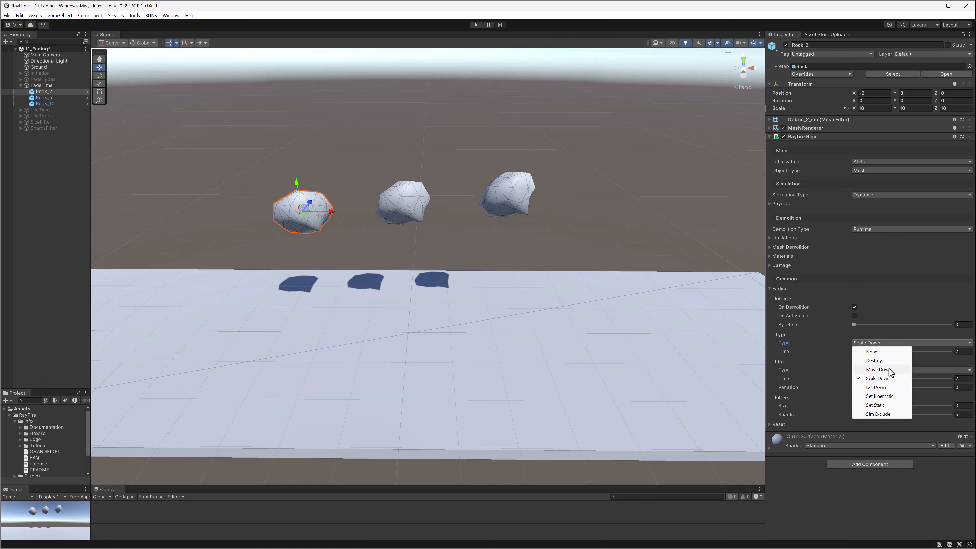
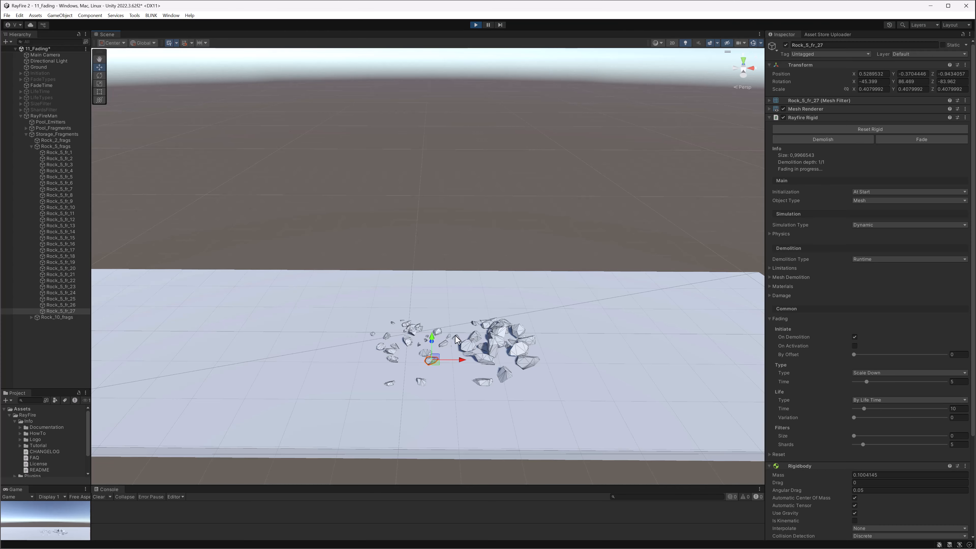
- Select a Rock_10 fragment to watch it scale down, and exit Play mode
left_click(497, 345)
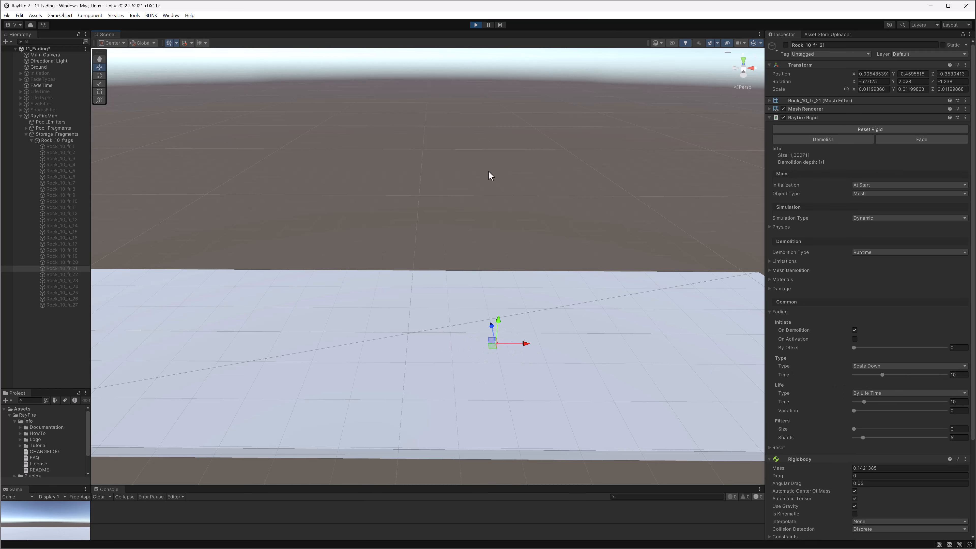
left_click(476, 24)
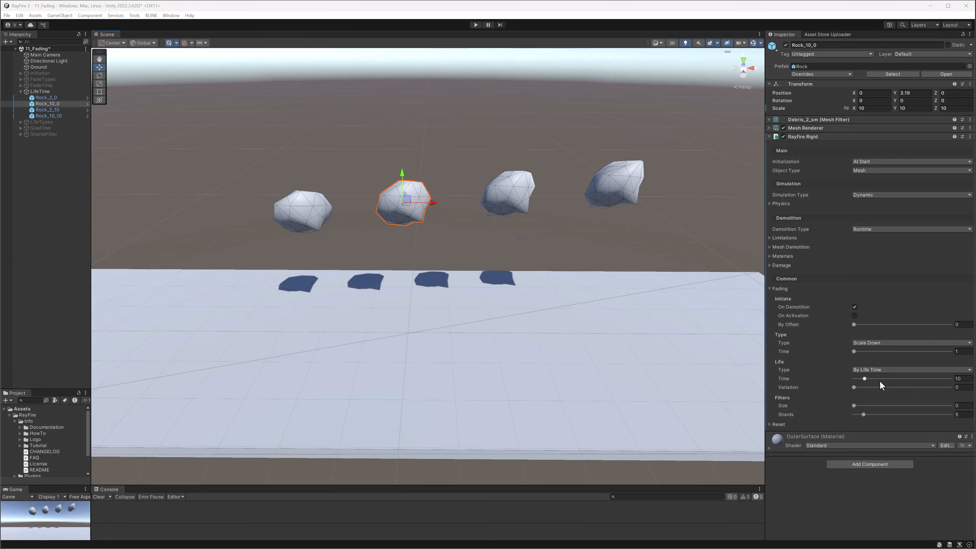
- Examine the shared fade Time of the four LifeTime rocks and each rock's own Life Time and Variation
left_click_drag(249, 125, 685, 244)
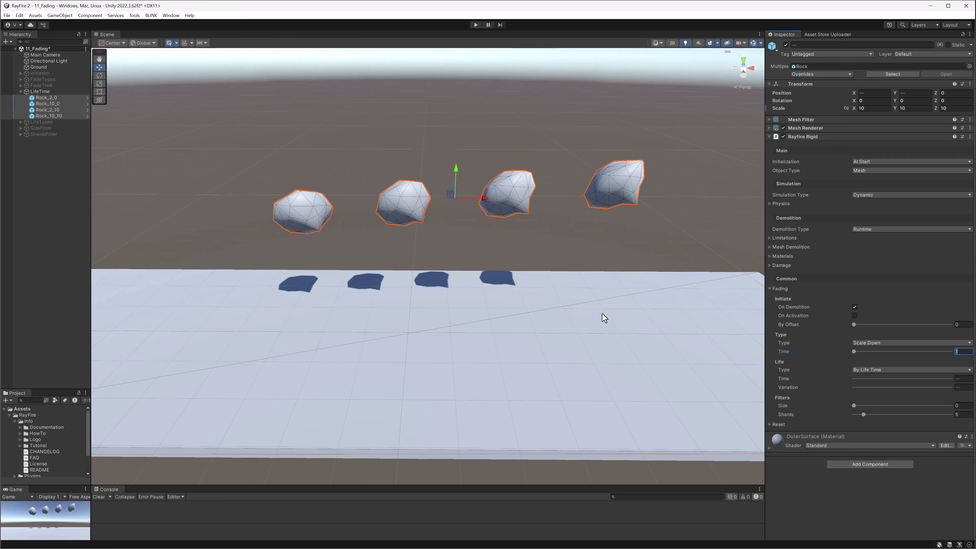
left_click(300, 199)
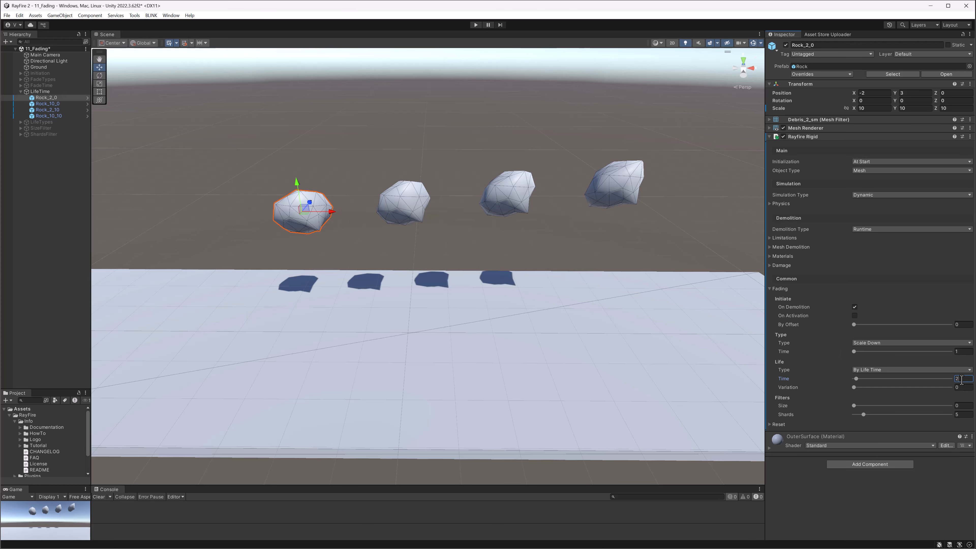
left_click(423, 211)
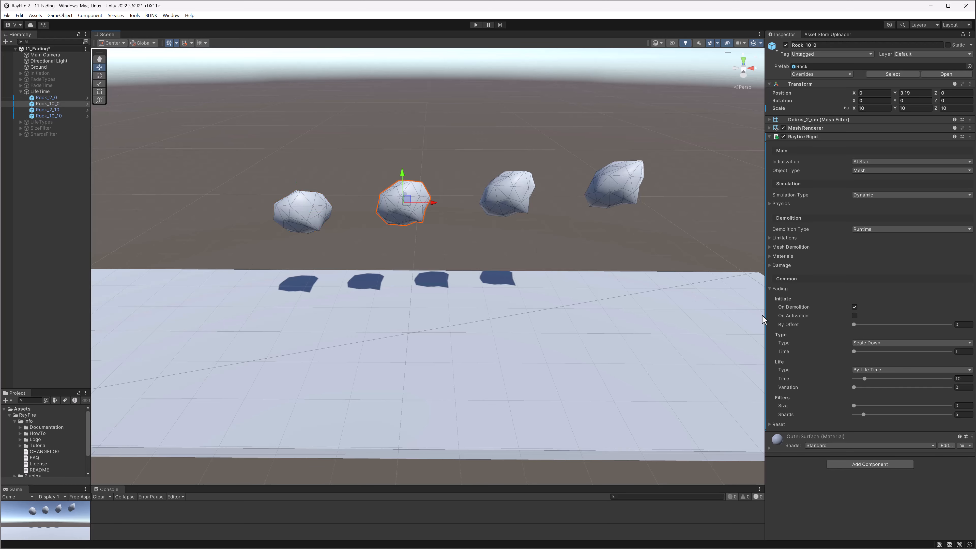
left_click(961, 379)
left_click(499, 197)
left_click(960, 379)
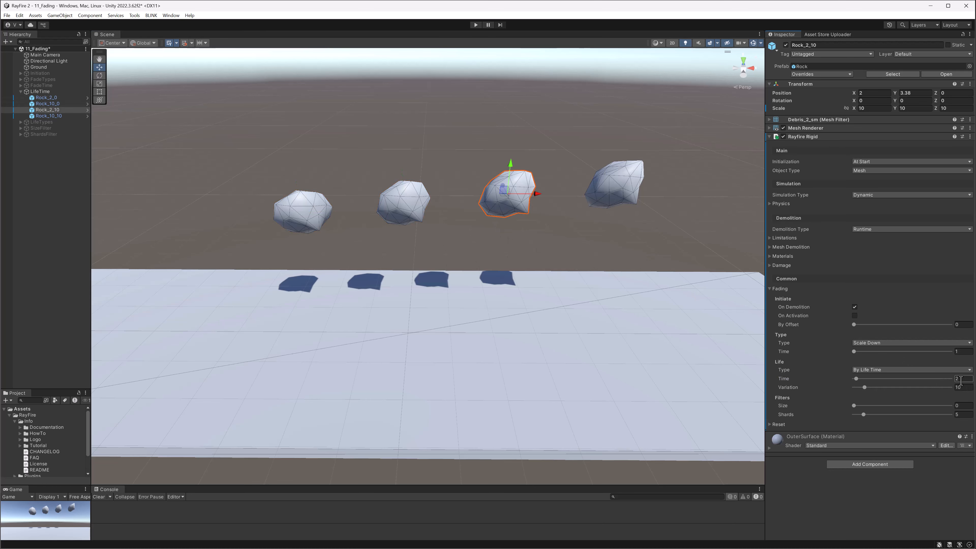
key("Tab")
left_click(612, 188)
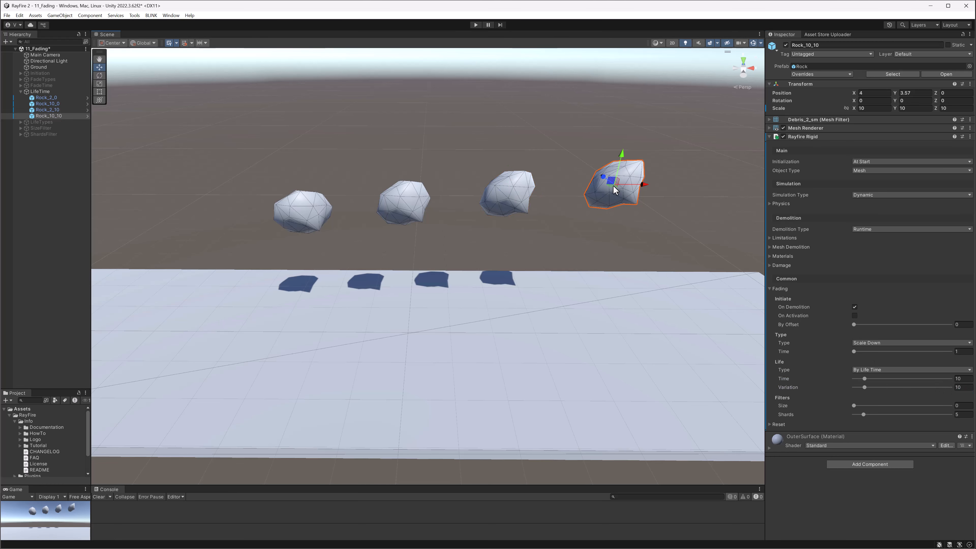
left_click(966, 379)
left_click(966, 388)
- Recheck the Life Time of each rock from Rock_2_0 to Rock_10_10, including the Variation of Rock_10_10
left_click(304, 212)
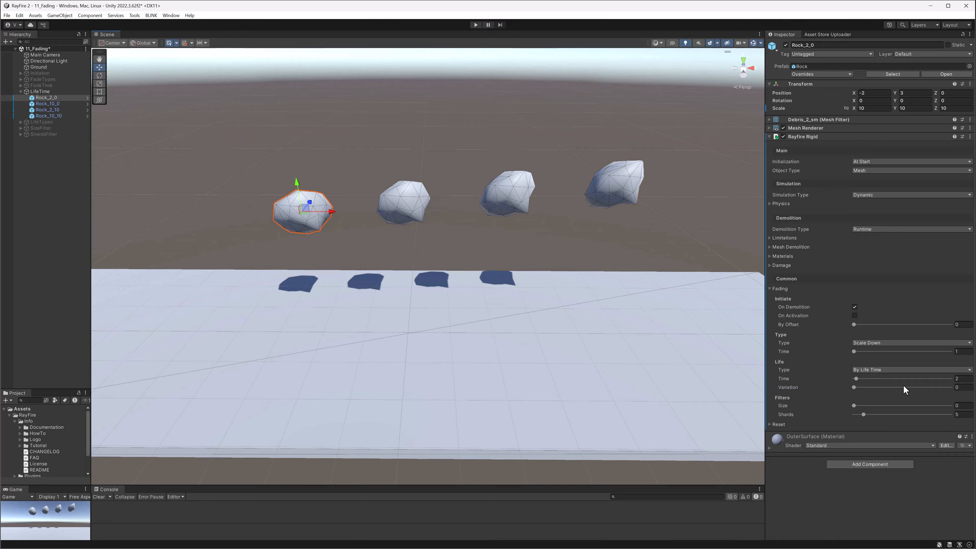
left_click(965, 379)
left_click(409, 212)
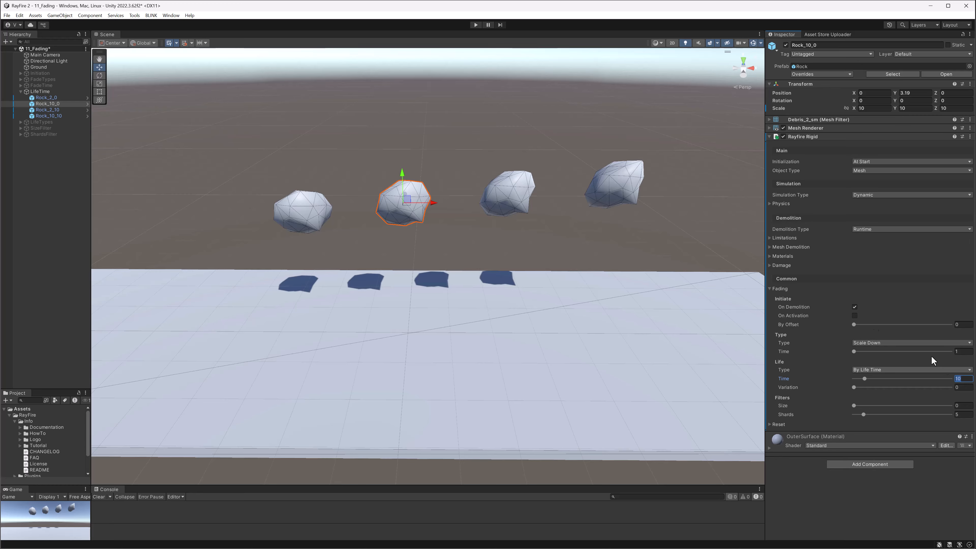
left_click(515, 192)
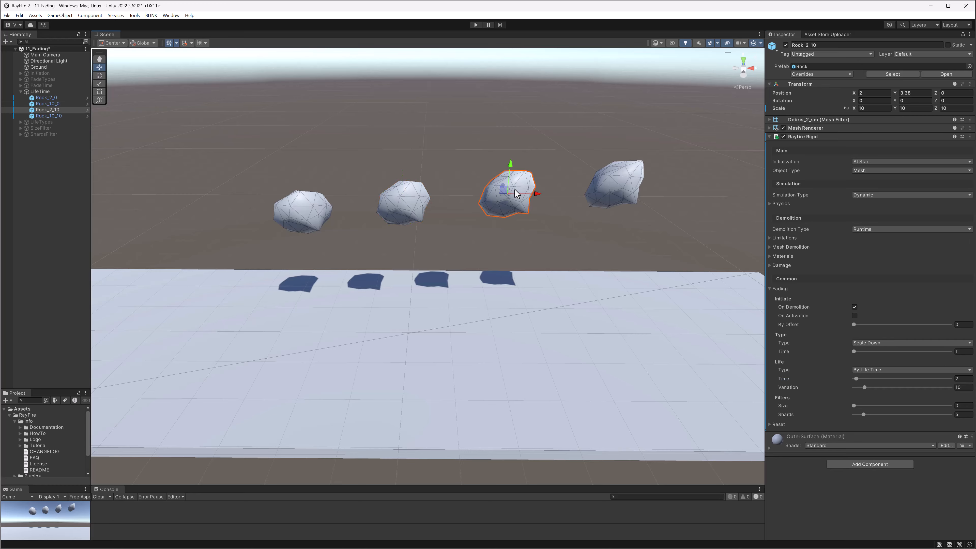
left_click(966, 378)
left_click(612, 198)
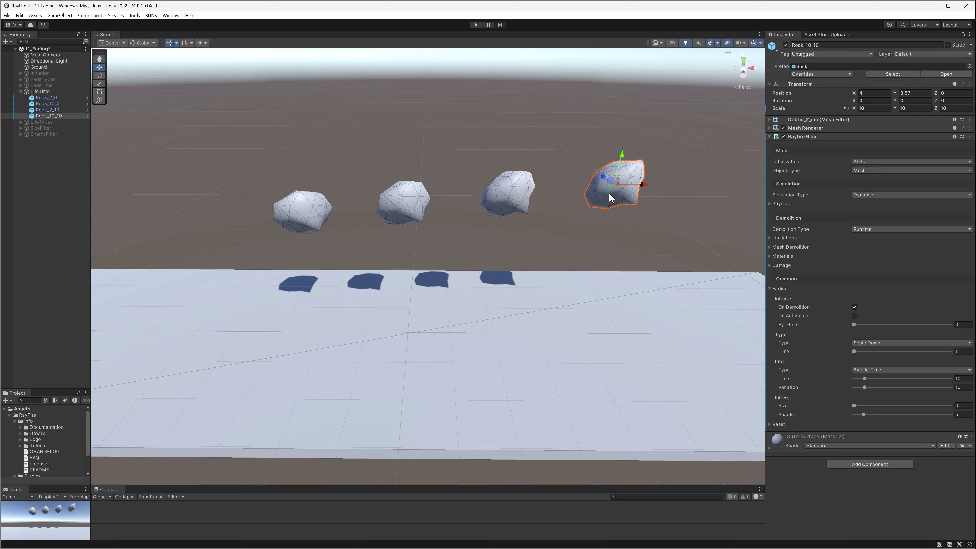
left_click(962, 379)
left_click(964, 388)
- Run the LifeTime rocks in Play mode, selecting fragments from the piles to compare their fading, and stop the simulation
left_click(475, 25)
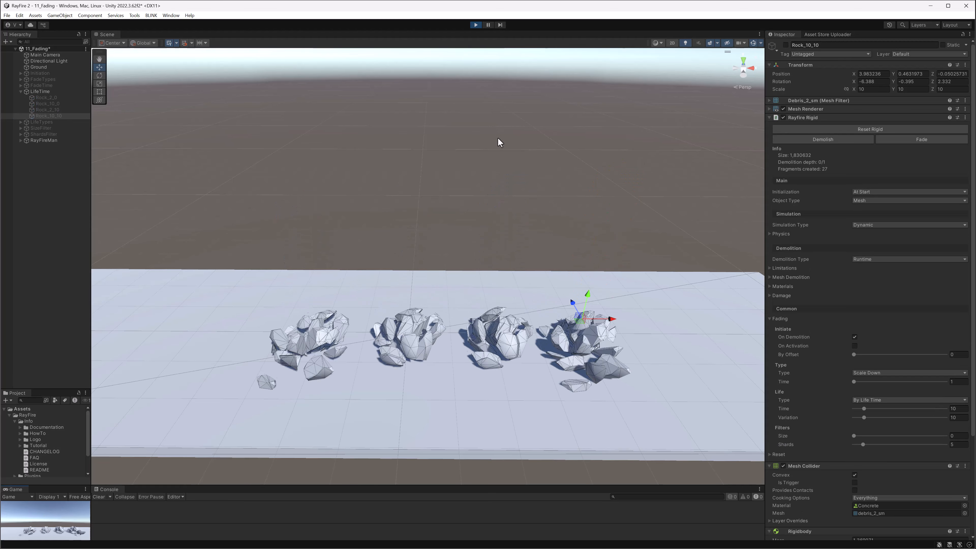
left_click(327, 347)
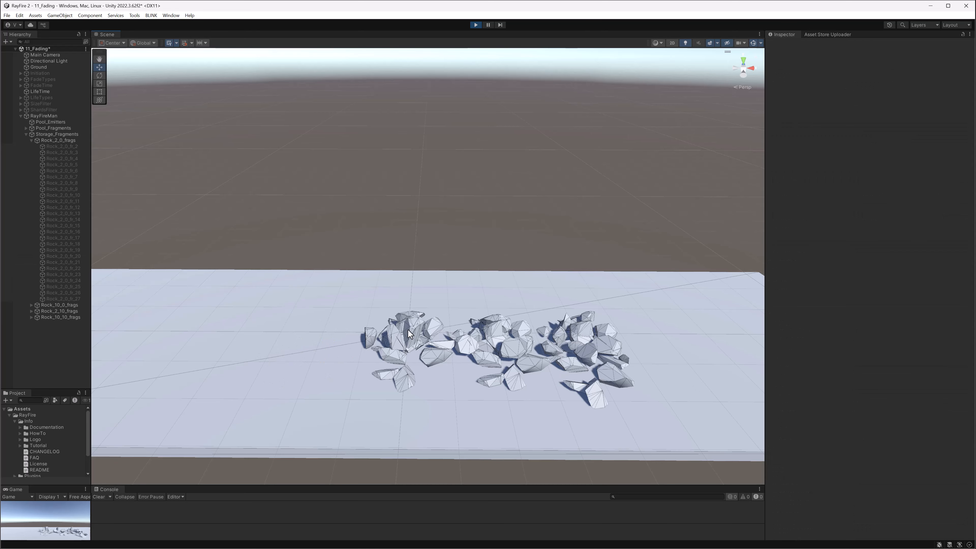
scroll(511, 351, "up", 2)
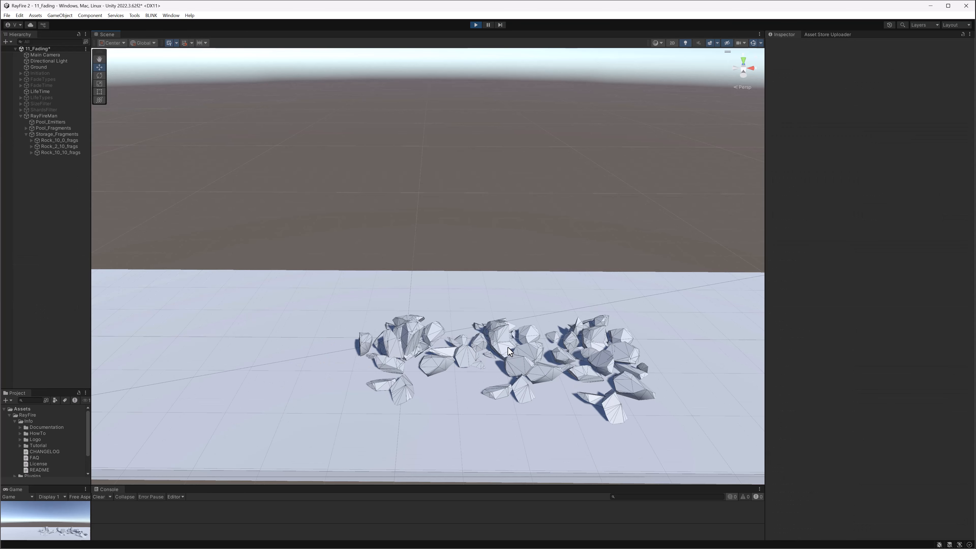
left_click(497, 348)
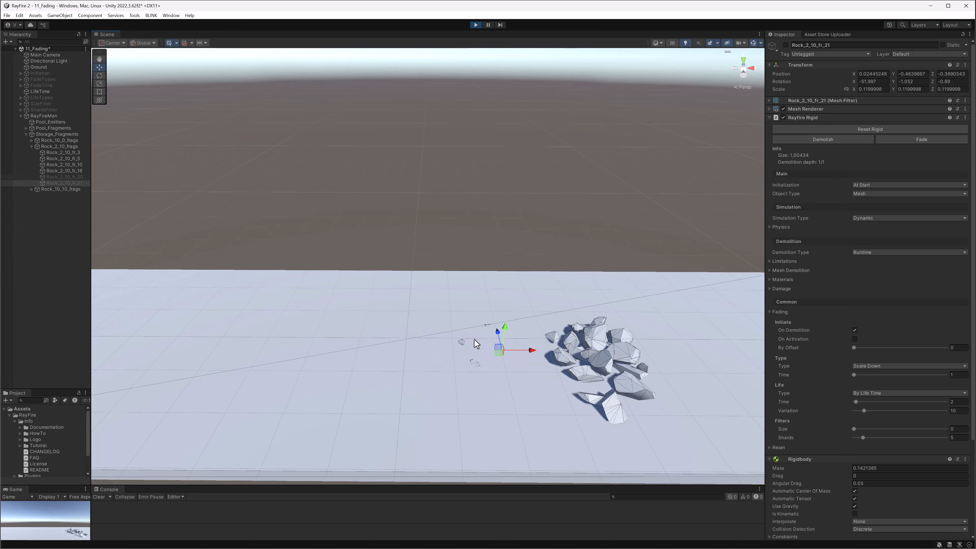
left_click(602, 365)
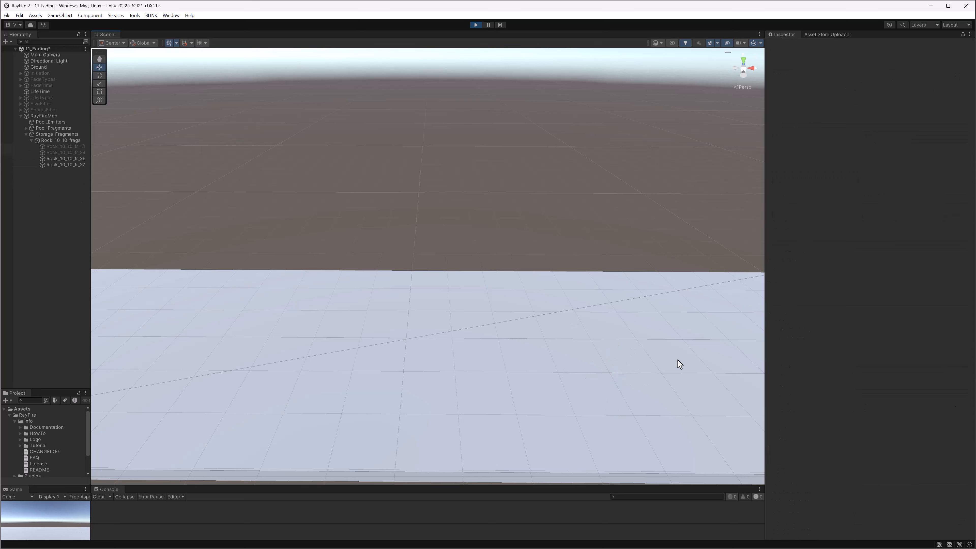
left_click(476, 25)
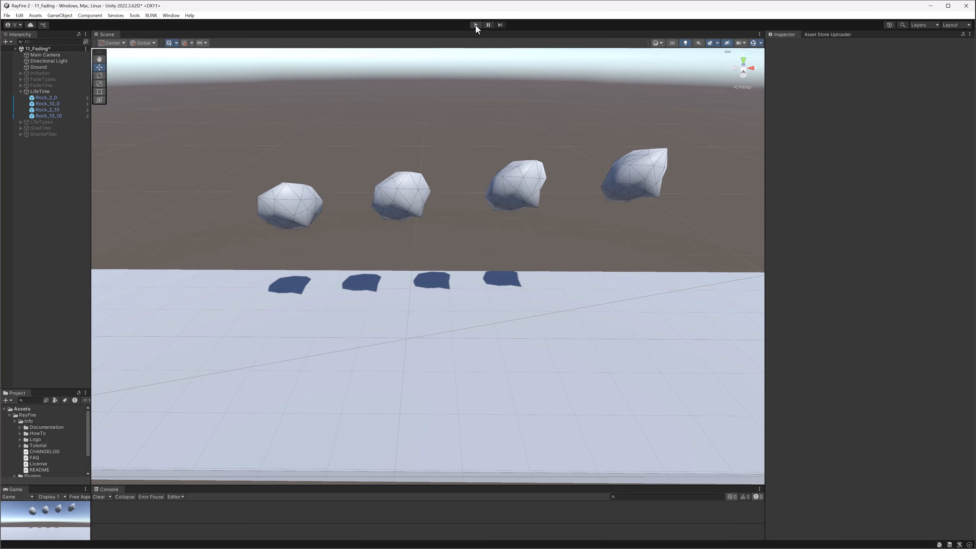
- Compare the Life Time of Rock_2_0 with the settings of Rock_2_10 and Rock_10_0
left_click(306, 214)
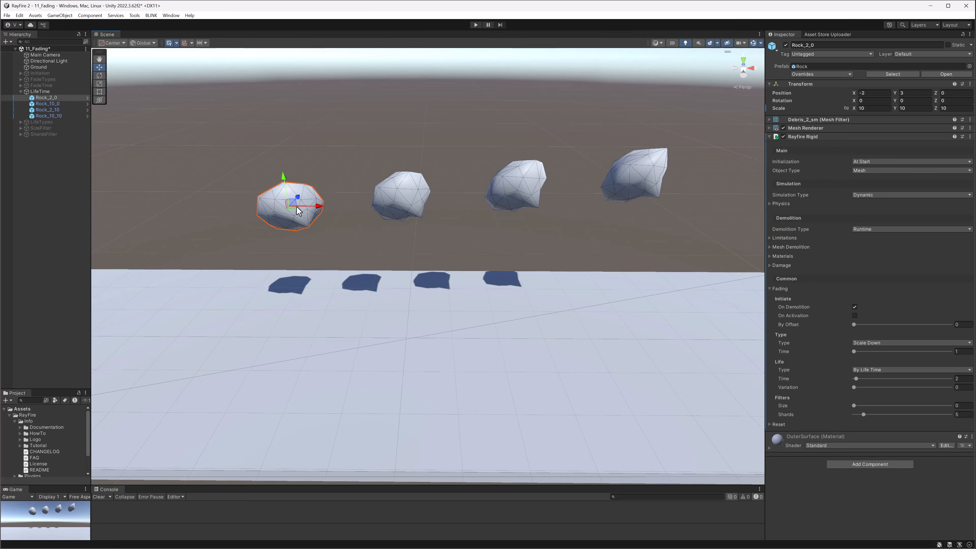
left_click(962, 379)
left_click(525, 192)
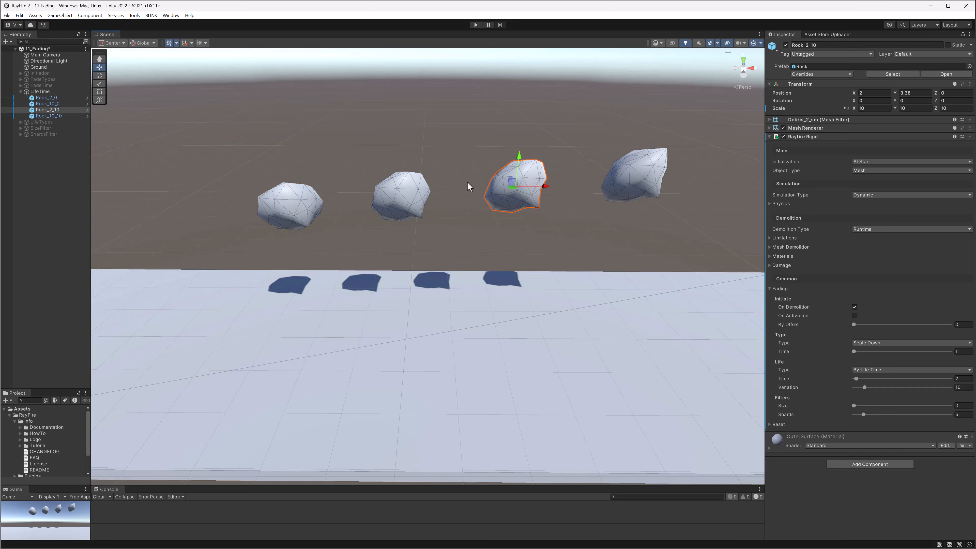
left_click(414, 190)
left_click(295, 200)
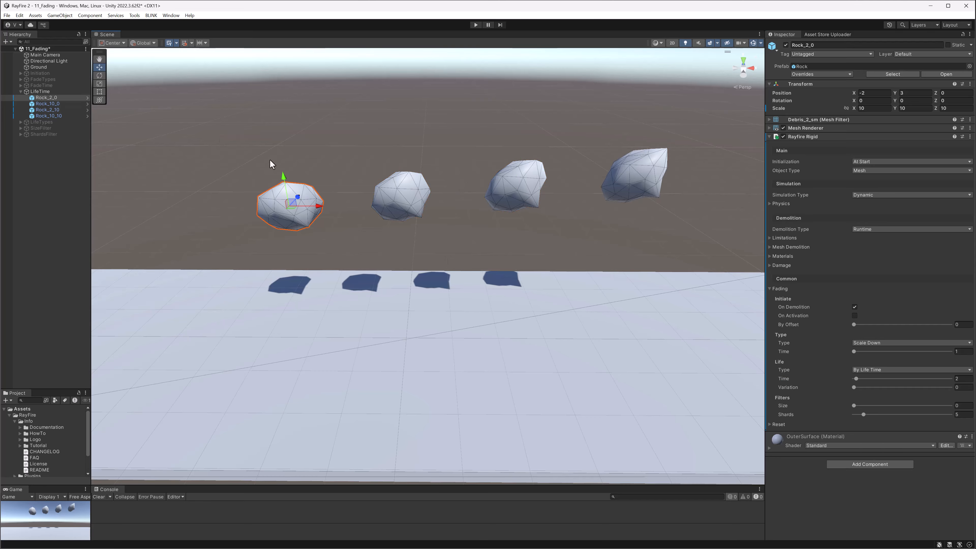
- Examine the Life Time and Variation of Rock_2_0 and Rock_10_0, both together and individually
left_click_drag(209, 135, 473, 243)
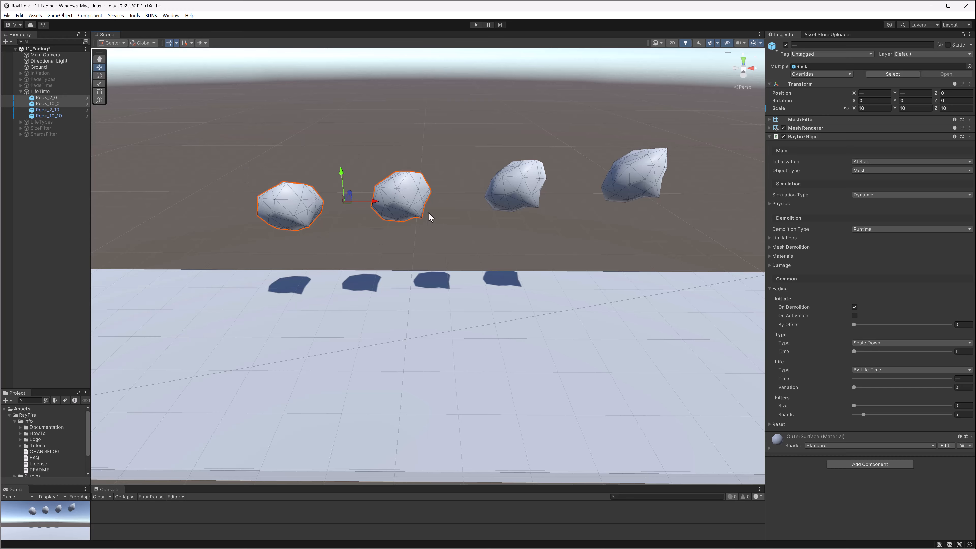
left_click(410, 161)
left_click(408, 194)
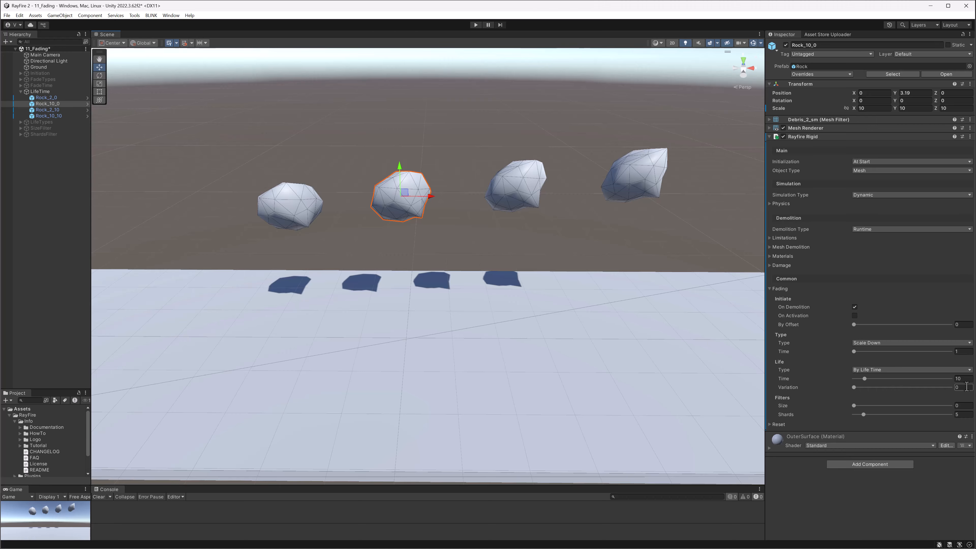
left_click(313, 208)
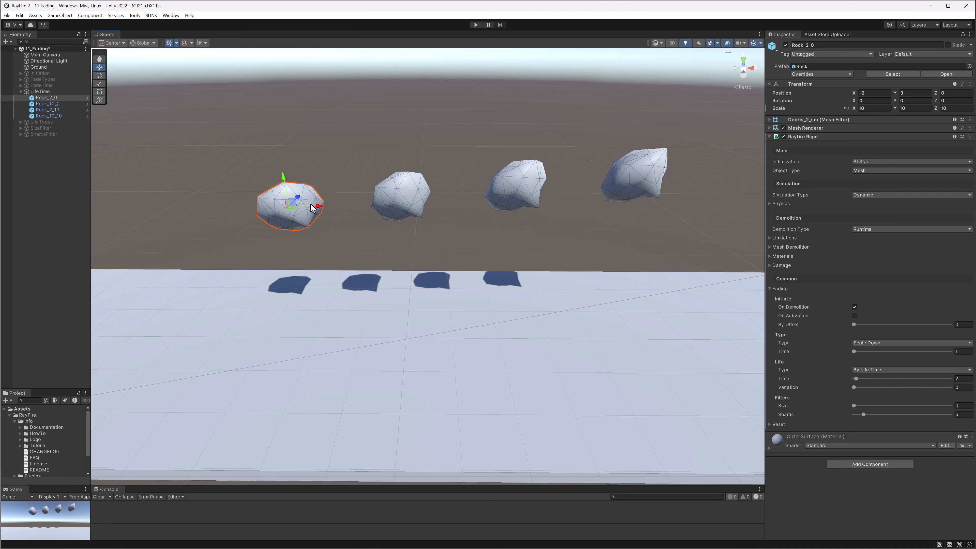
left_click(400, 203)
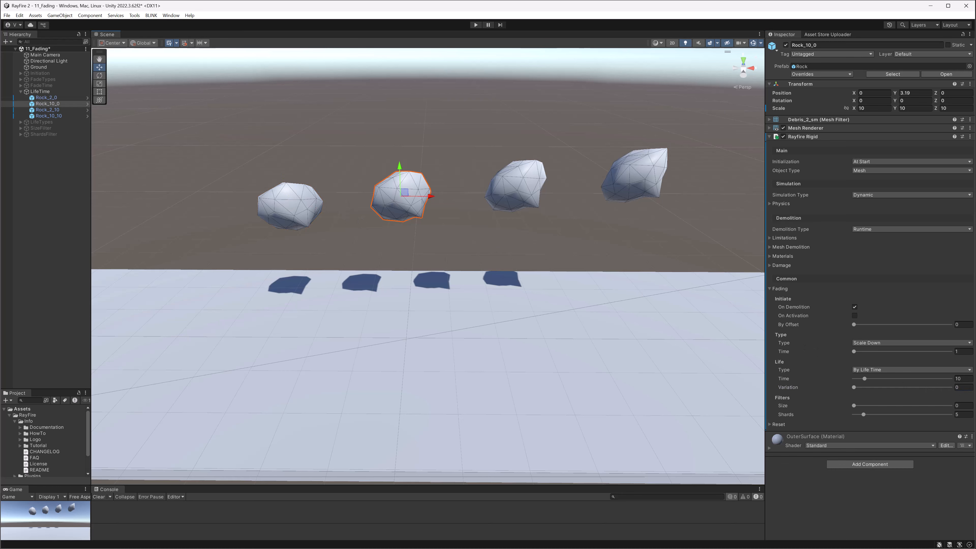
left_click_drag(230, 137, 460, 252)
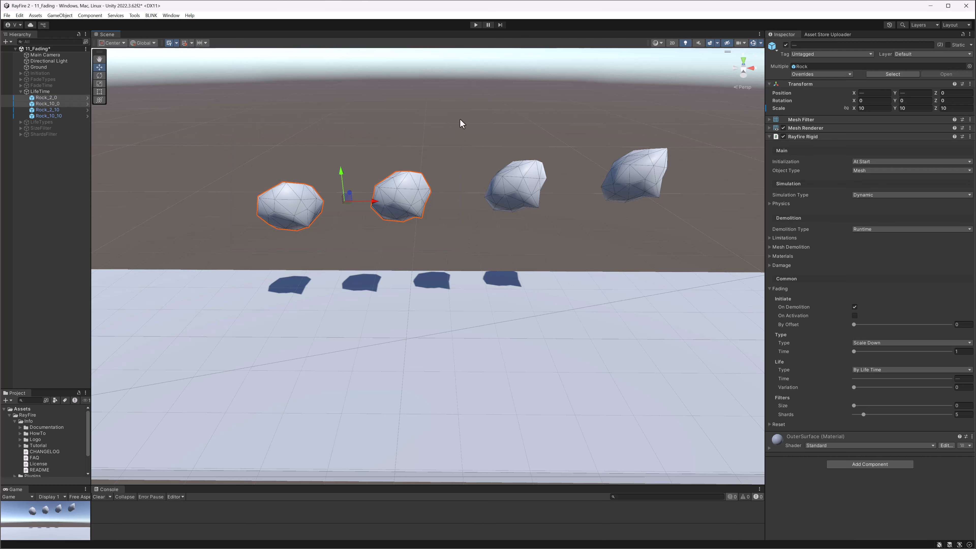
- Check the life Variation of the two rocks Rock_2_10 and Rock_10_10, and start Play mode
left_click_drag(457, 114, 694, 223)
left_click(504, 179)
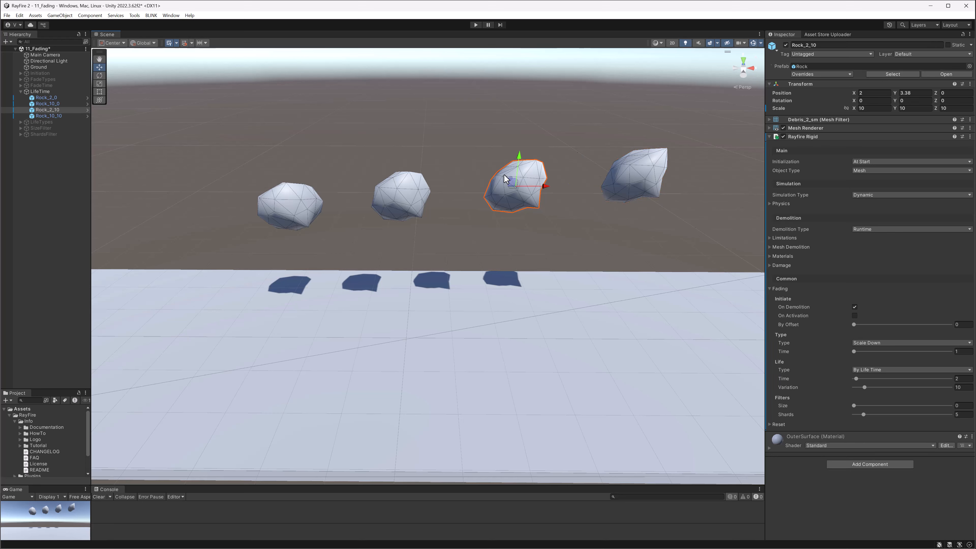
left_click(961, 388)
left_click(480, 25)
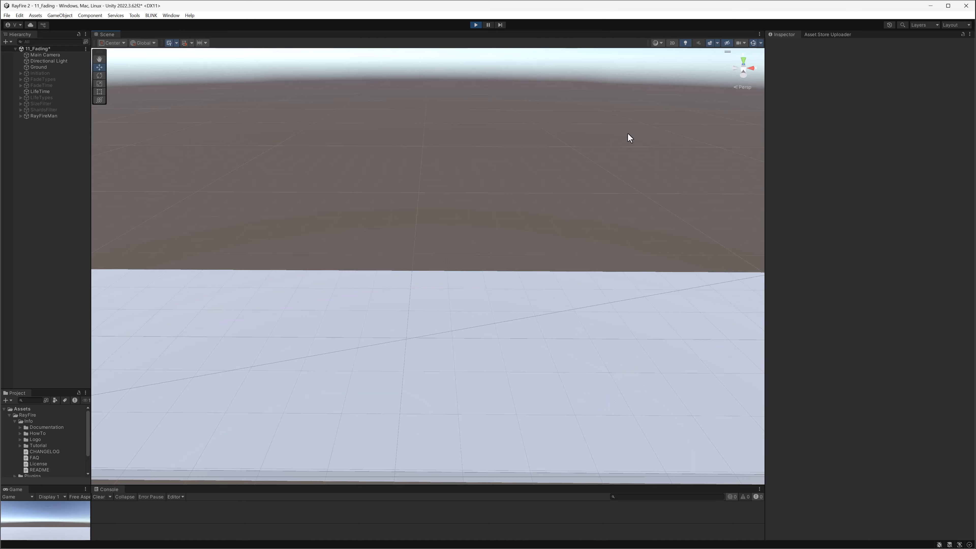
- Stop the running simulation and compare the fading Life Type of Rock_Time and Rock_Sim&Time
left_click(476, 25)
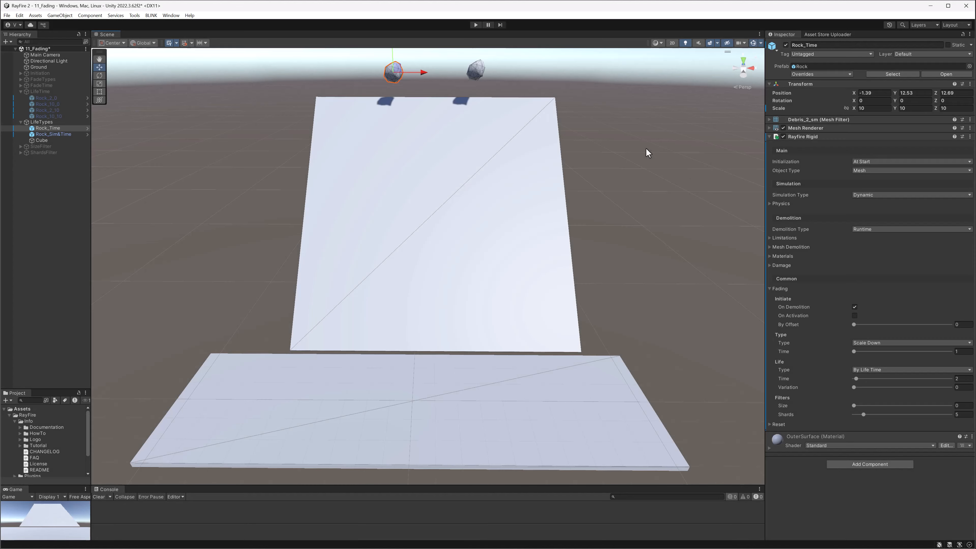
left_click(878, 370)
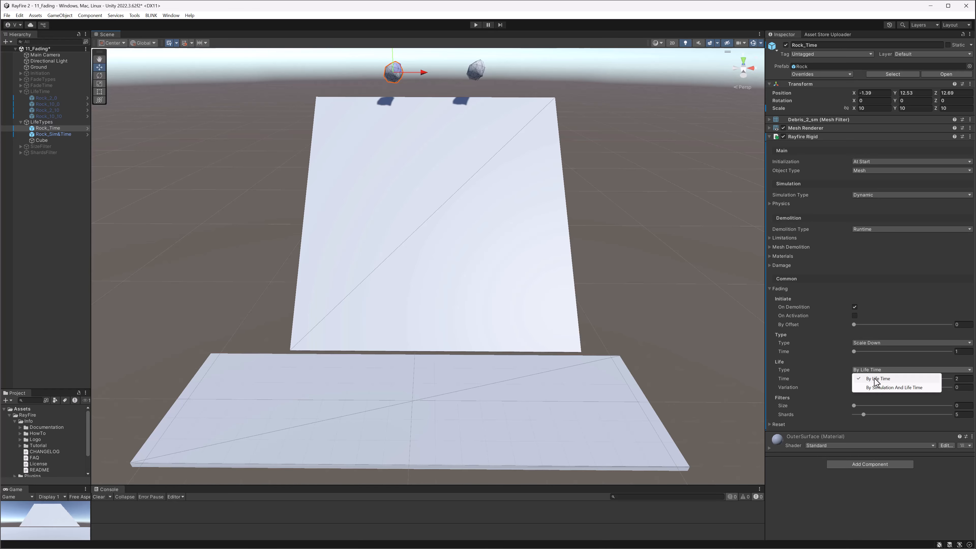
left_click(477, 71)
left_click(477, 71)
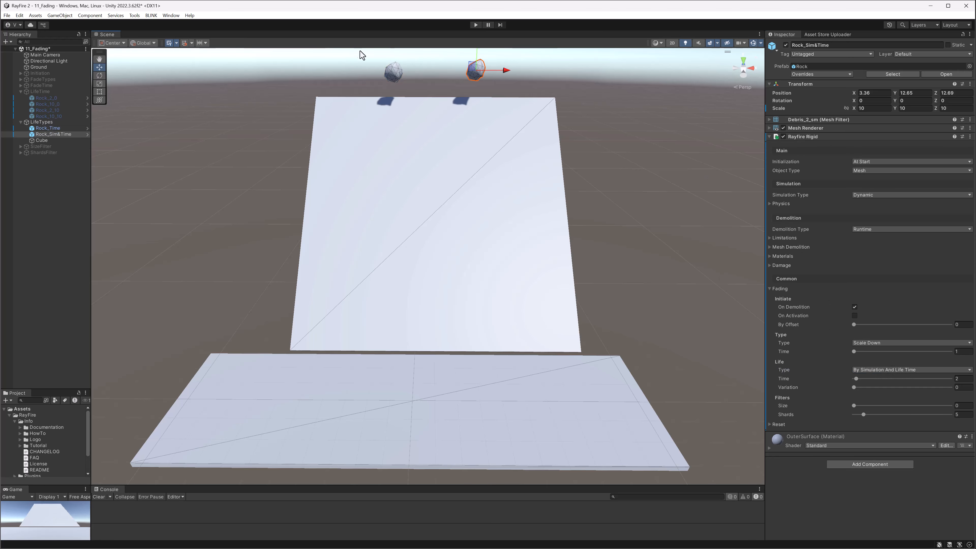
- Check the fade Time and Life Time of Rock_Time and Rock_Sim&Time, both together and individually
left_click_drag(360, 50, 505, 83)
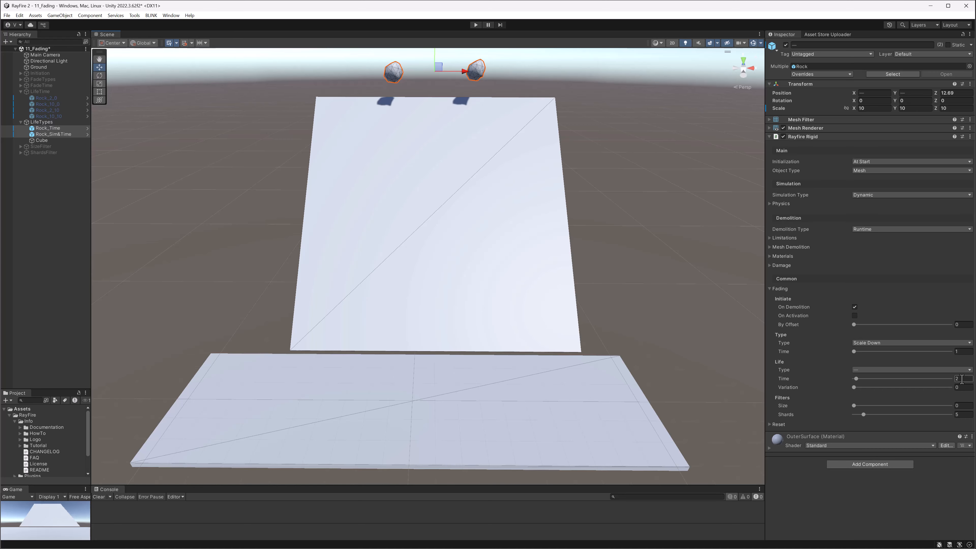
left_click(962, 379)
left_click(962, 353)
left_click(391, 74)
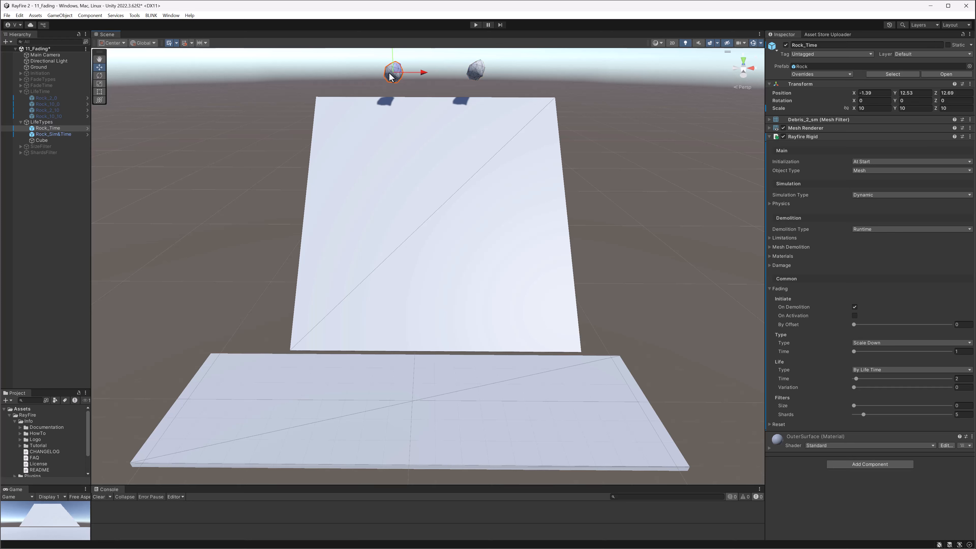
left_click(959, 380)
left_click(481, 66)
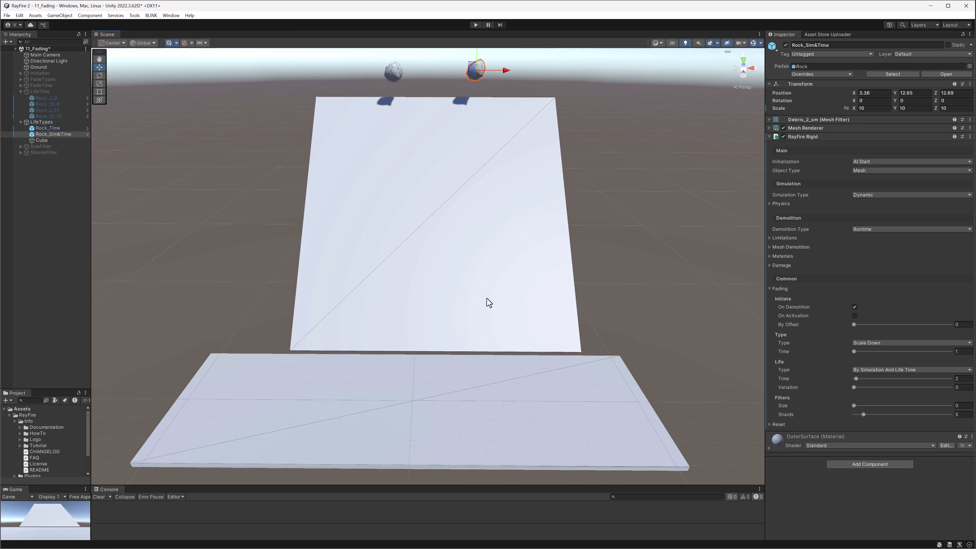
left_click(960, 380)
- Run the LifeTypes rocks in Play mode, stop the simulation, and review the Life Type of Rock_Sim&Time
left_click(475, 24)
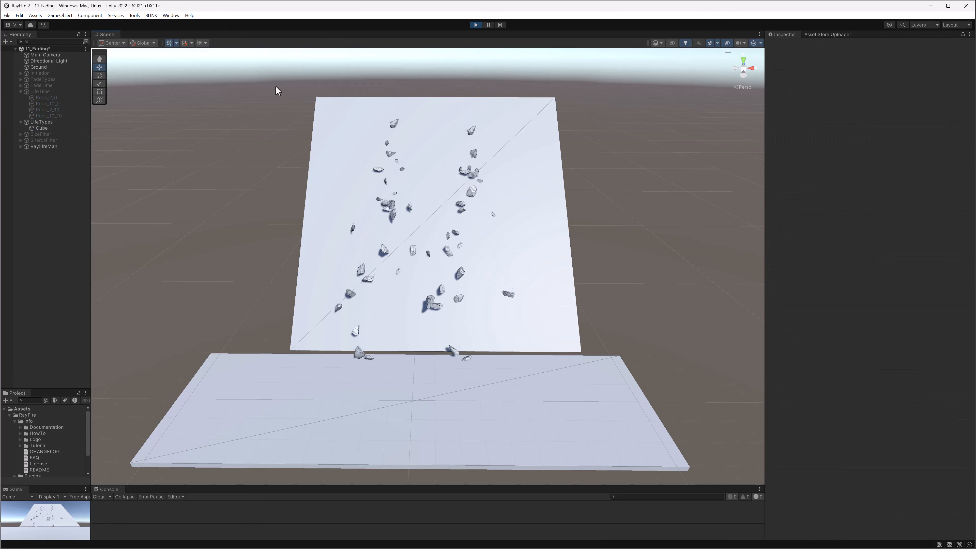
left_click_drag(278, 91, 396, 354)
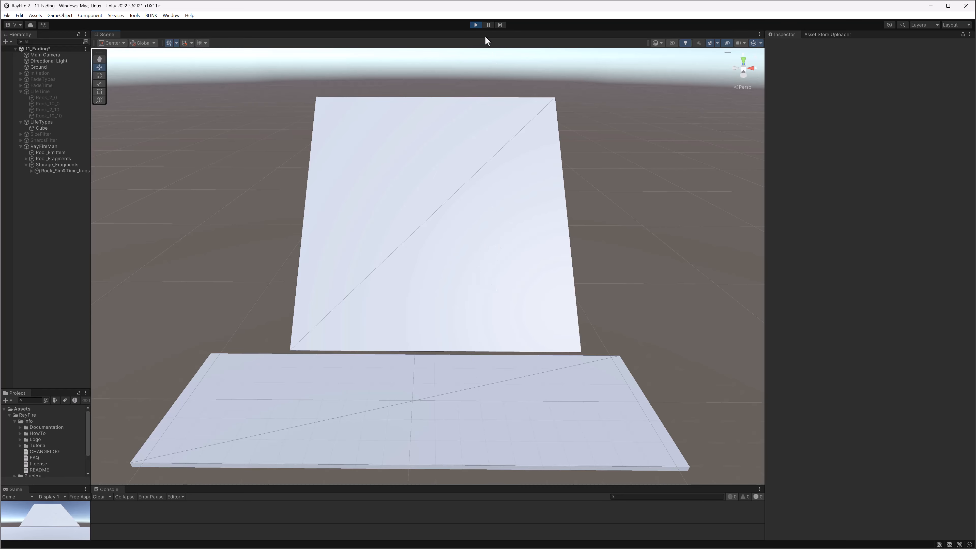
left_click(476, 25)
left_click(476, 72)
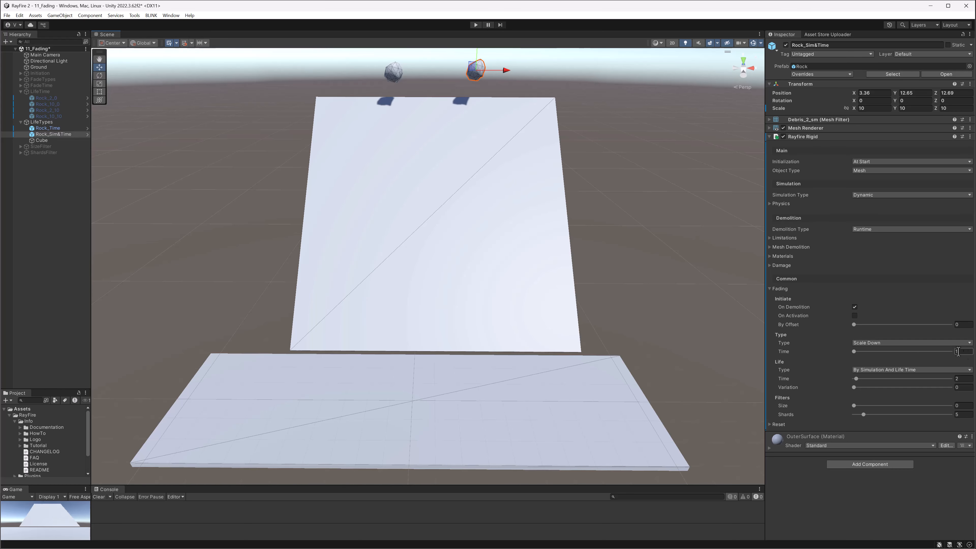
left_click(868, 371)
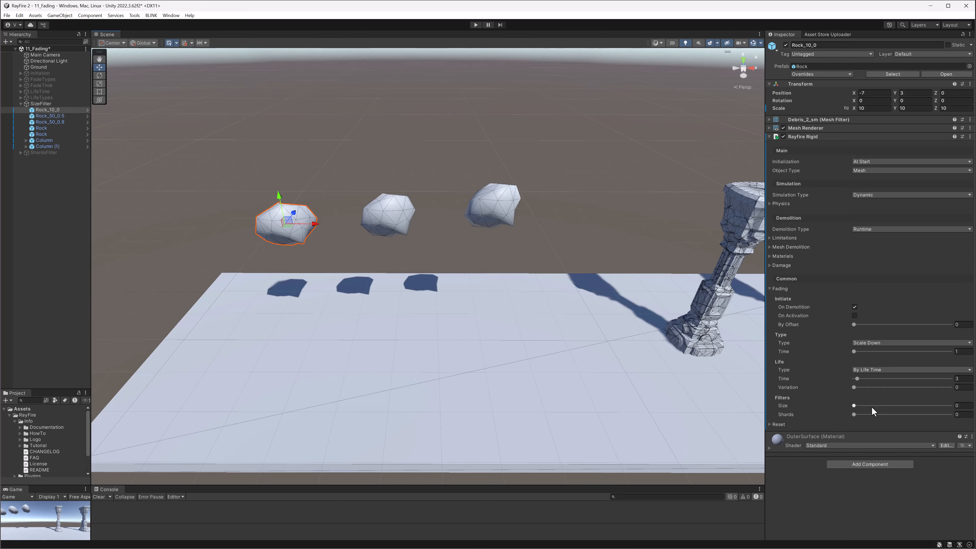
- Compare the fading Size filter of the three rocks Rock_10_0, Rock_50_0.5 and Rock_50_0.9
left_click(957, 407)
left_click(385, 223)
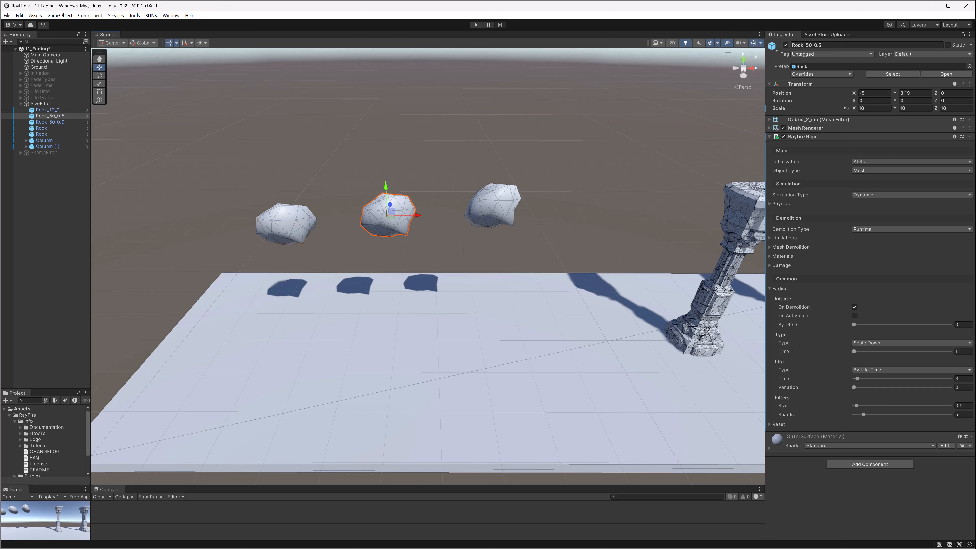
left_click(957, 407)
left_click_drag(965, 406, 956, 408)
left_click(485, 211)
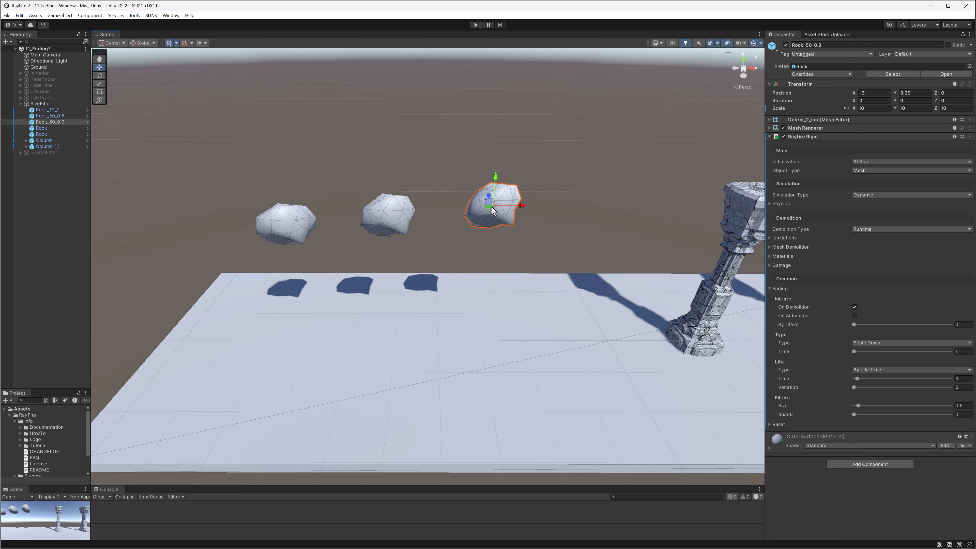
left_click(966, 405)
- Run the SizeFilter rocks in Play mode and select the remaining fragments of Rock_50_0.9 together
left_click(476, 25)
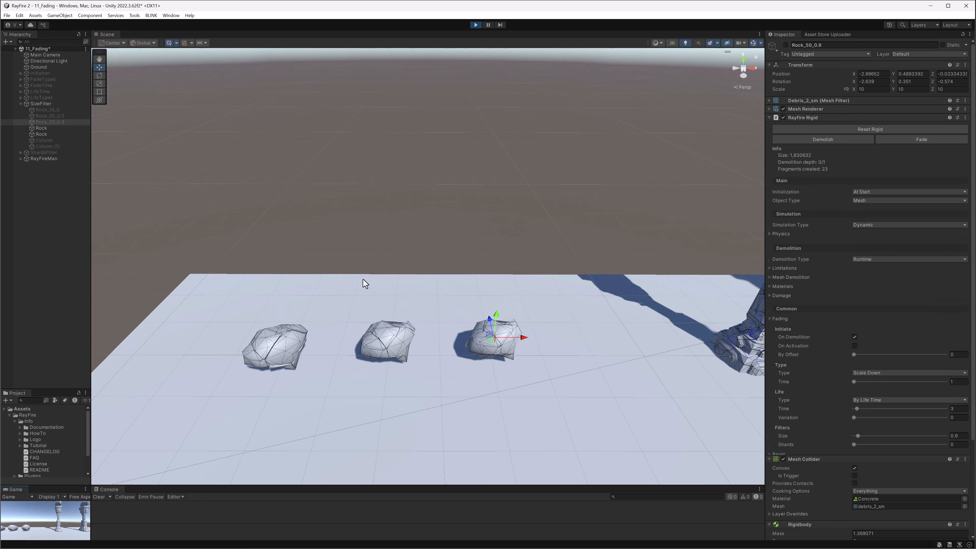
middle_click_drag(363, 279, 433, 198)
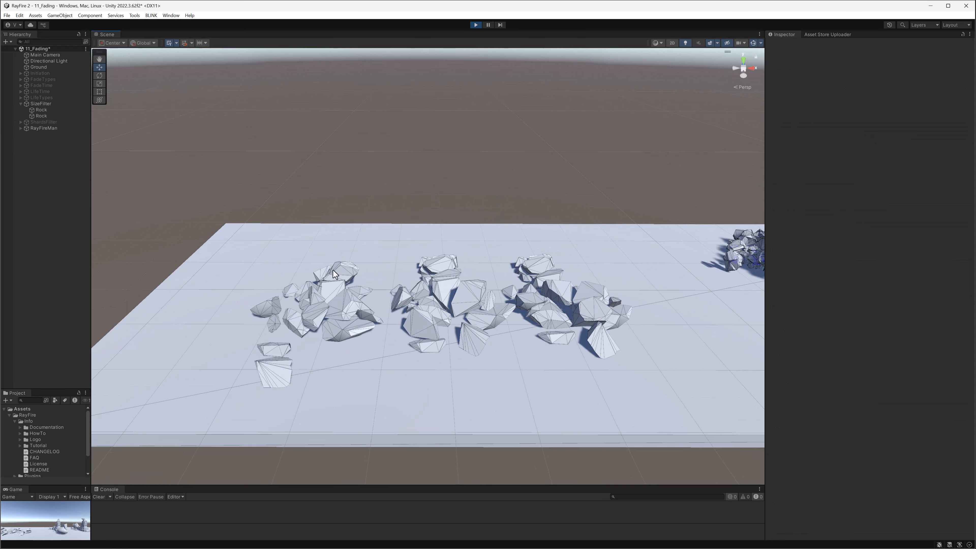
left_click_drag(455, 249, 450, 291, "alt")
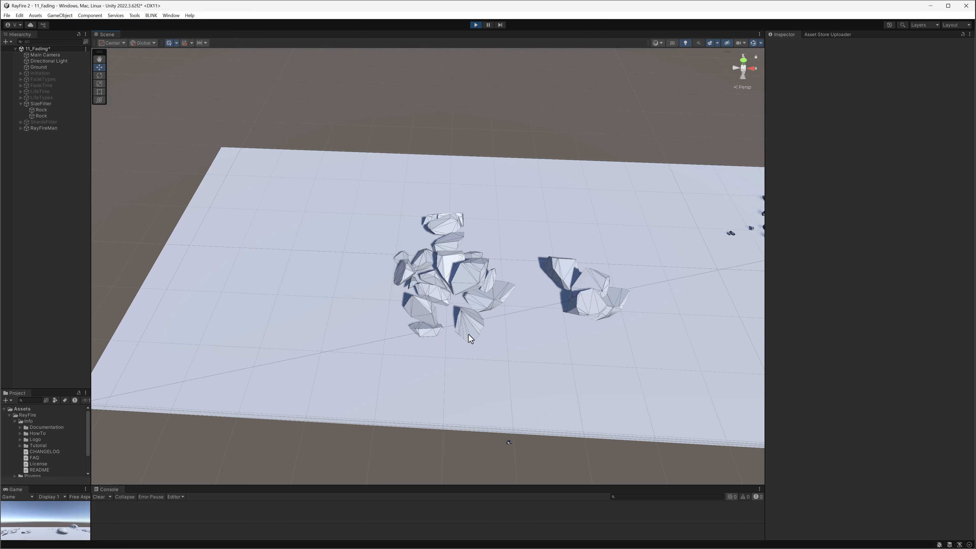
middle_click_drag(537, 272, 421, 244)
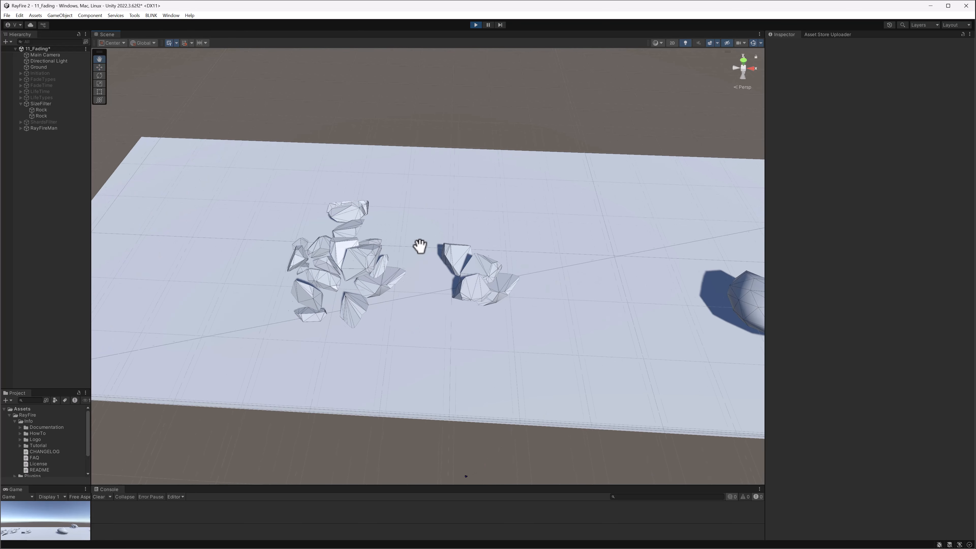
left_click_drag(425, 226, 514, 320)
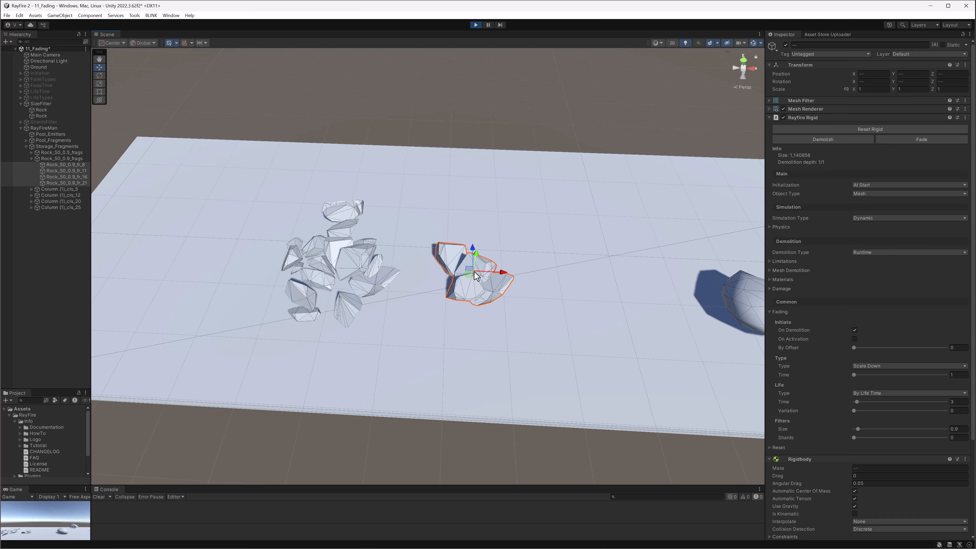
left_click_drag(475, 275, 485, 260, "alt")
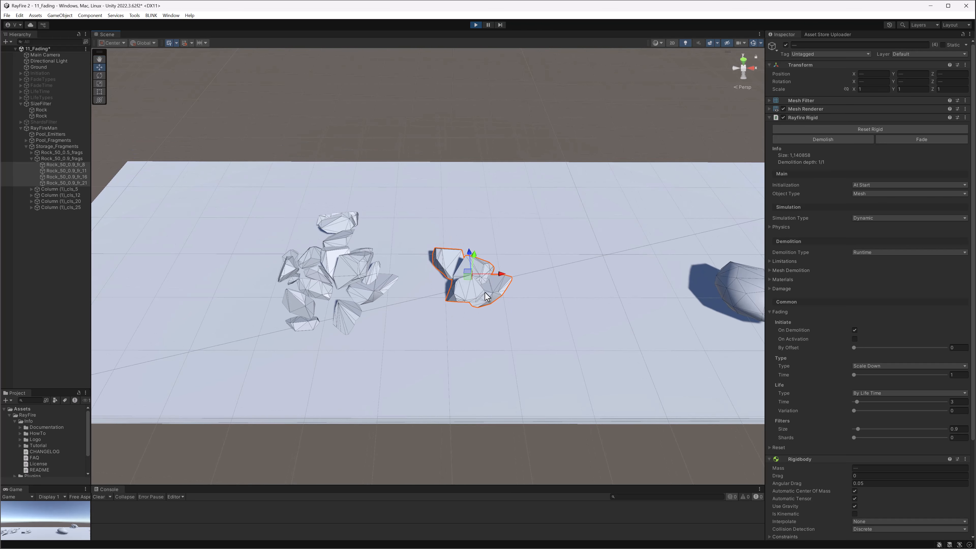
- Pull the remaining Rock_50_0.9 fragments apart and check each fragment's size against the Size filter
left_click(465, 293)
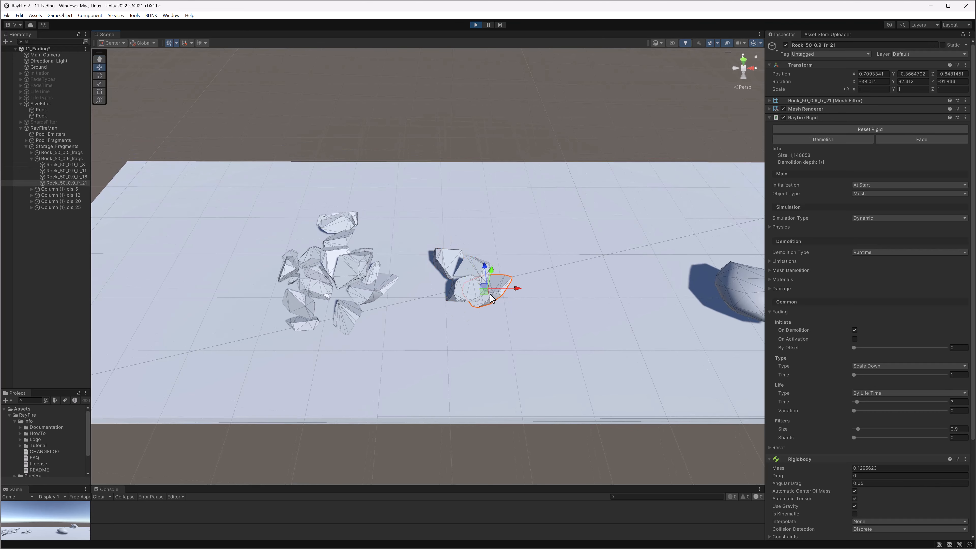
mouse_move(483, 289)
left_mouse_down()
mouse_move(462, 270)
mouse_move(496, 270)
mouse_move(516, 289)
mouse_move(446, 262)
mouse_move(363, 278)
mouse_move(385, 269)
mouse_move(494, 278)
left_mouse_up()
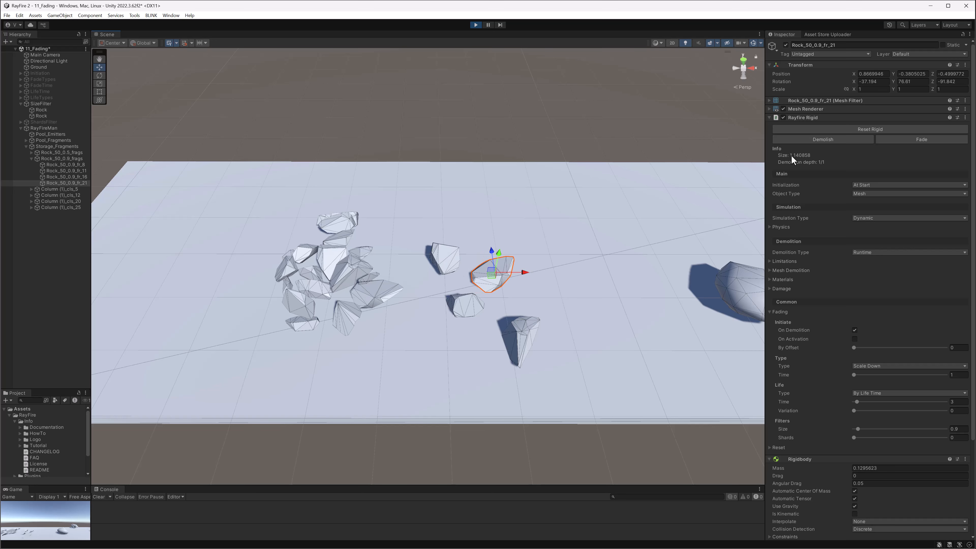
left_click(443, 260)
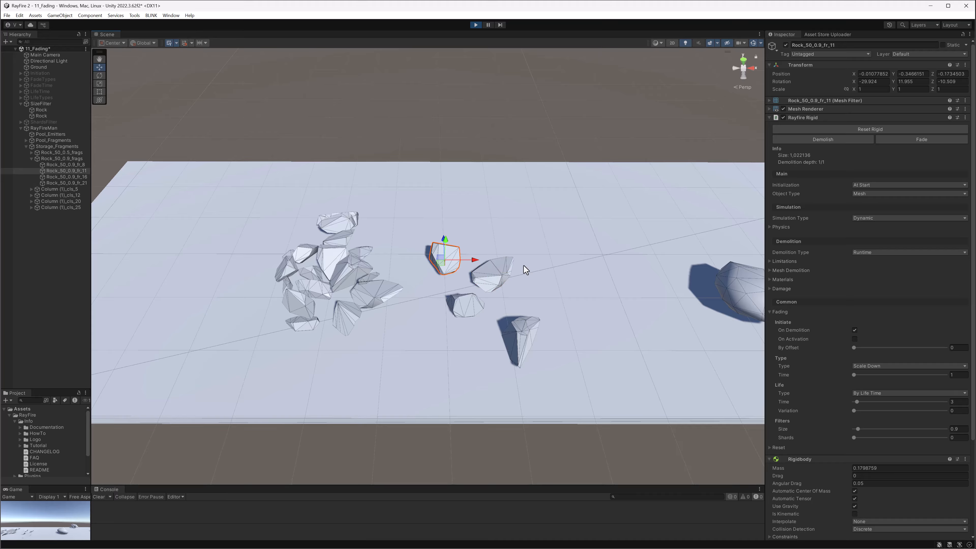
left_click(464, 306)
left_click(529, 331)
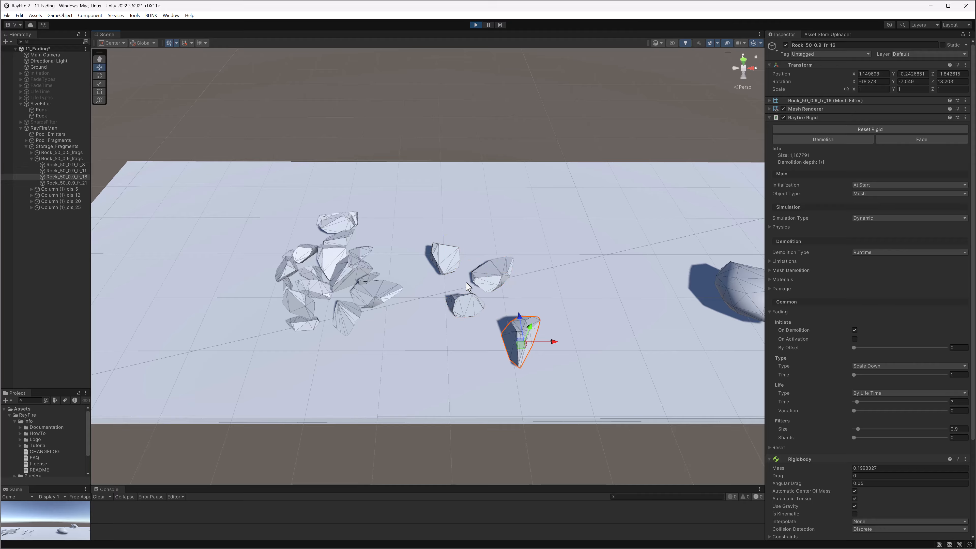
left_click(961, 429)
- Check the size and Size filter of a fragment in the Rock_50_0.5 pile, and stop the simulation
middle_click_drag(362, 246, 408, 246)
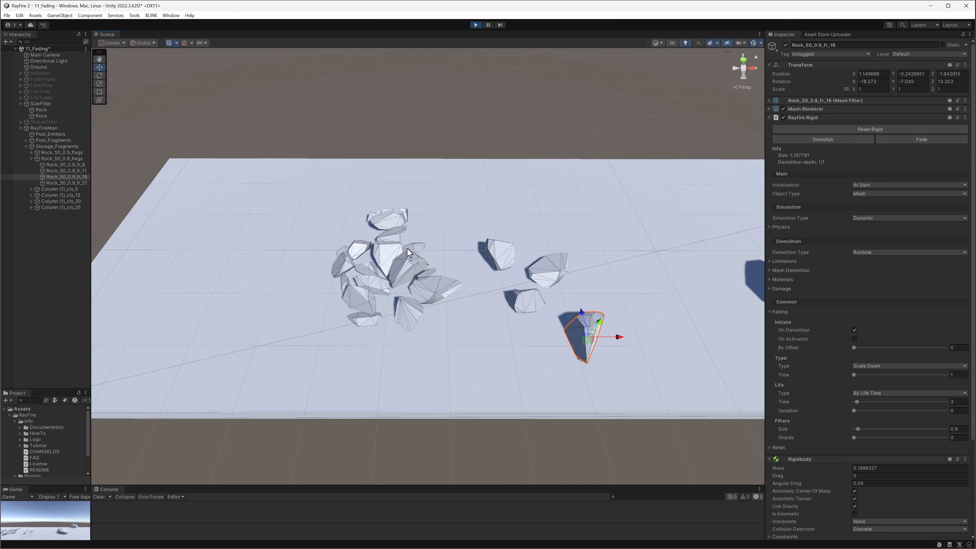
left_click(392, 257)
left_click(958, 429)
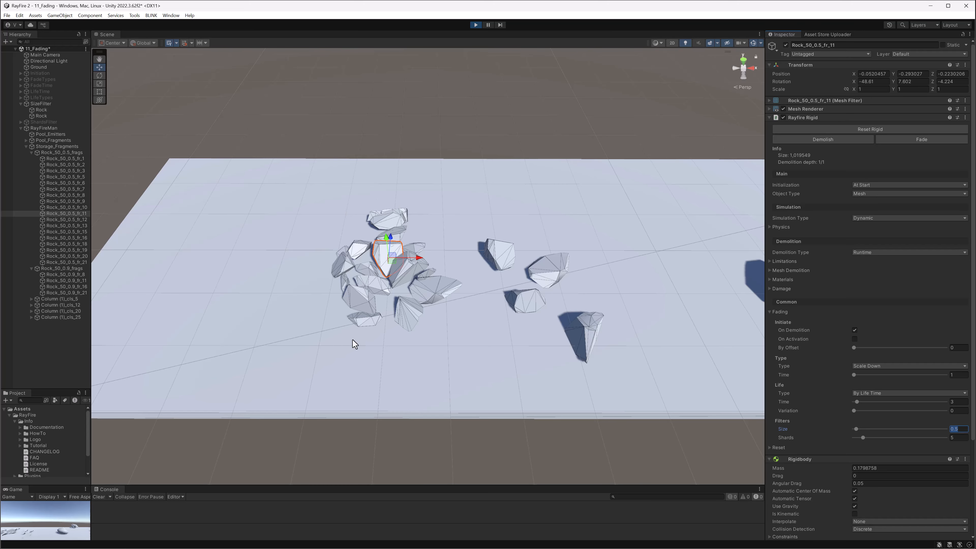
scroll(457, 259, "down", 1)
middle_click_drag(593, 208, 355, 245)
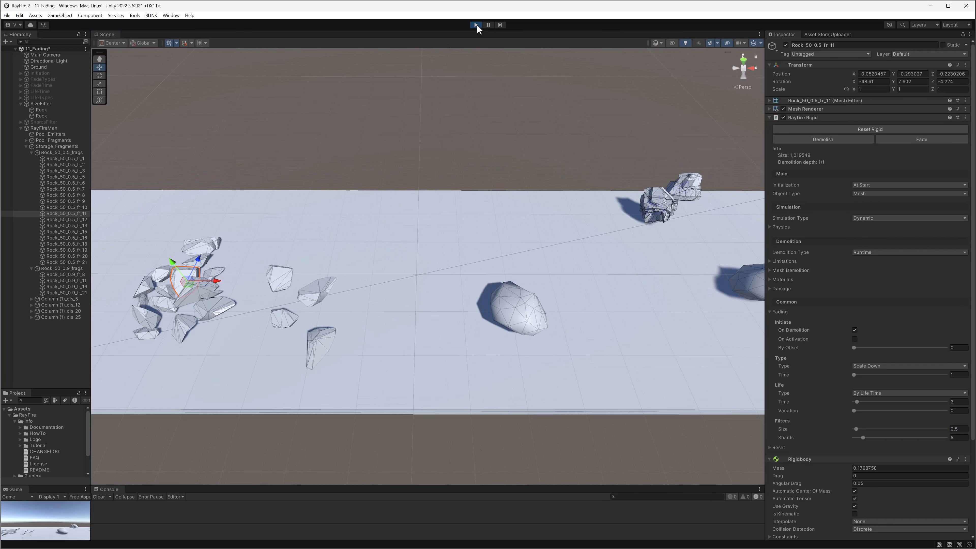
left_click(476, 25)
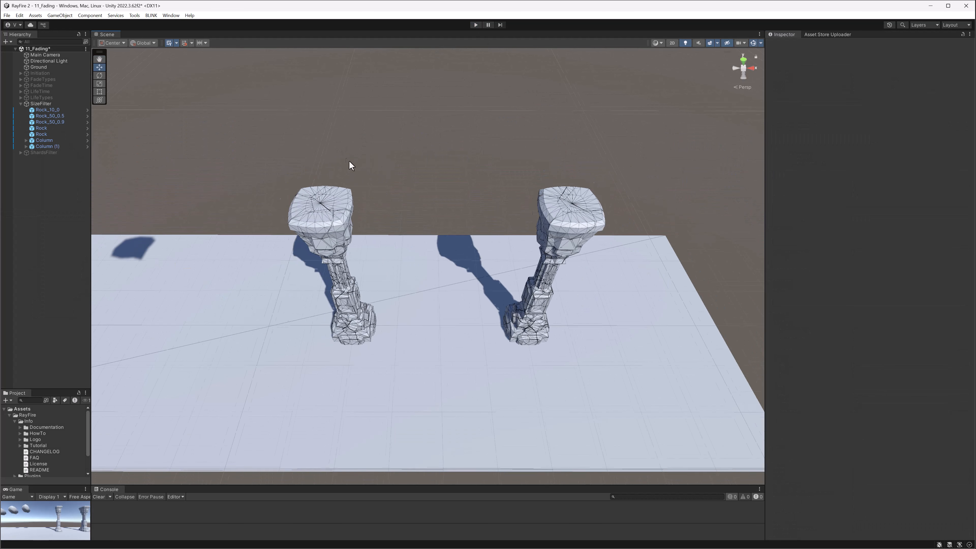
- Compare the fading Size filter of the two connected-cluster columns, Column and Column (1)
left_click(330, 221)
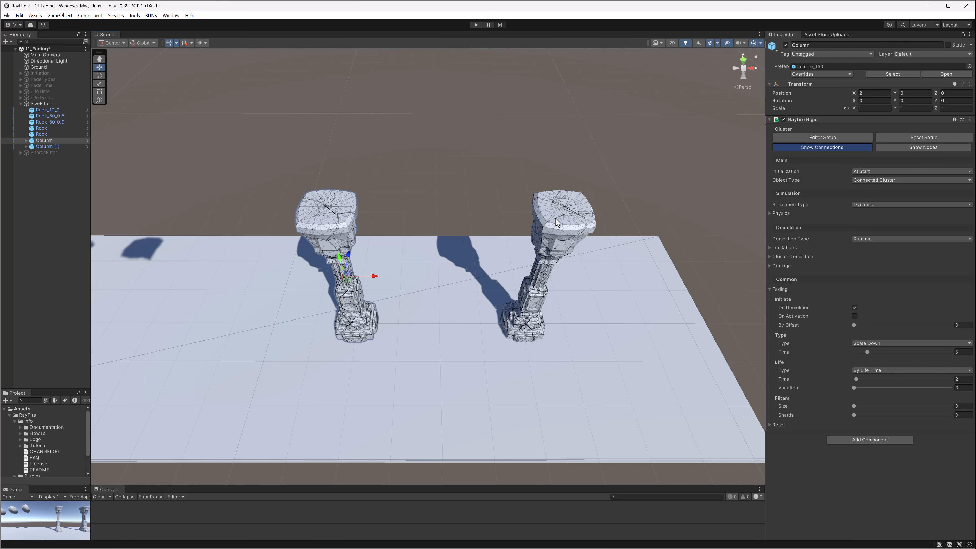
left_click(968, 406)
left_click(536, 239)
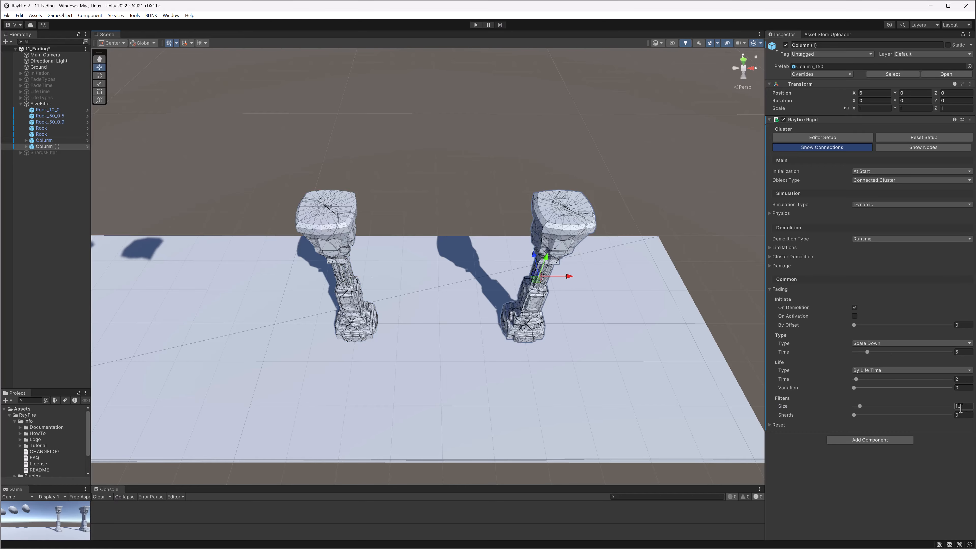
left_click_drag(490, 179, 462, 160, "alt")
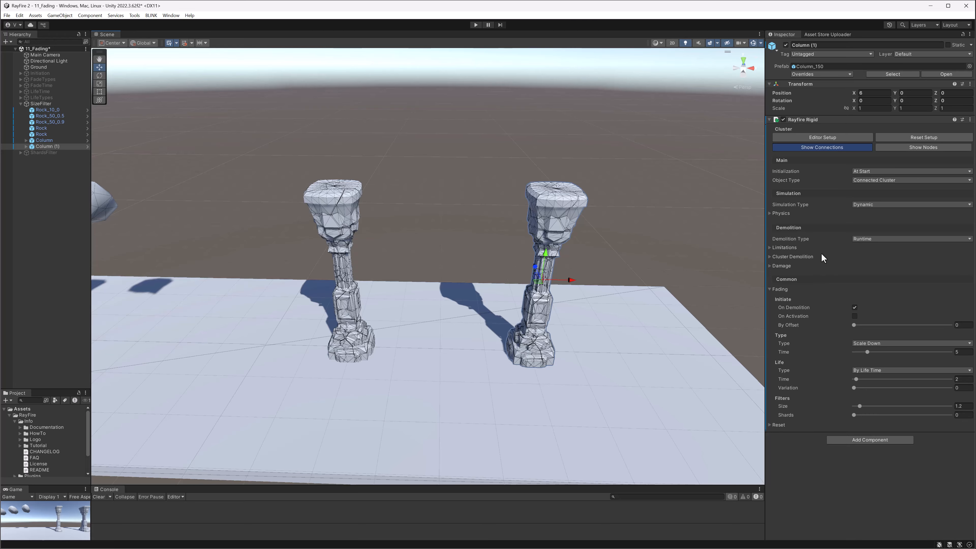
- Examine the Cluster Demolition properties of Column (1): distance Ratio, shards Area, and the Minimum and Maximum clusters
left_click(793, 256)
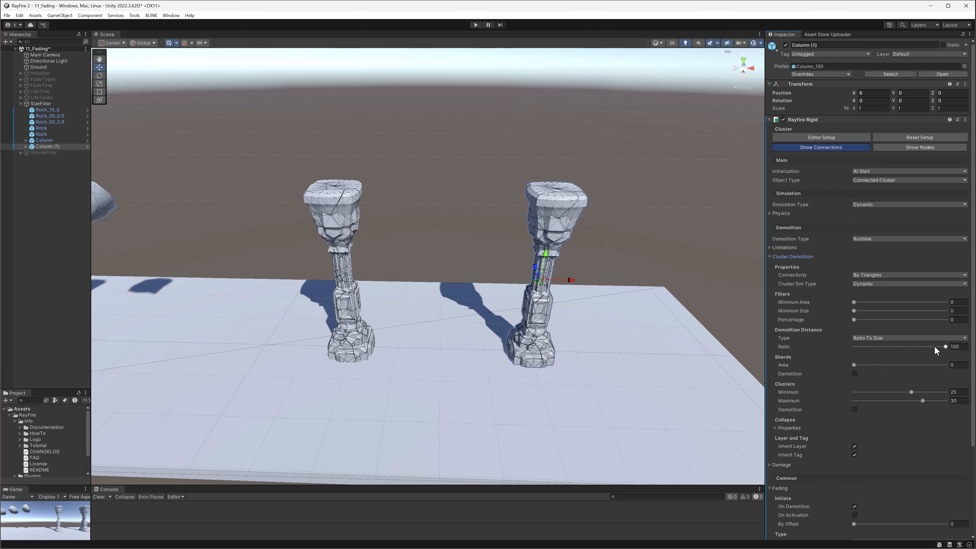
left_click(961, 346)
left_click(854, 365)
left_click(957, 392)
left_click(957, 401)
- Run the two columns in Play mode and inspect the large clusters remaining from Column (1)
left_click(476, 24)
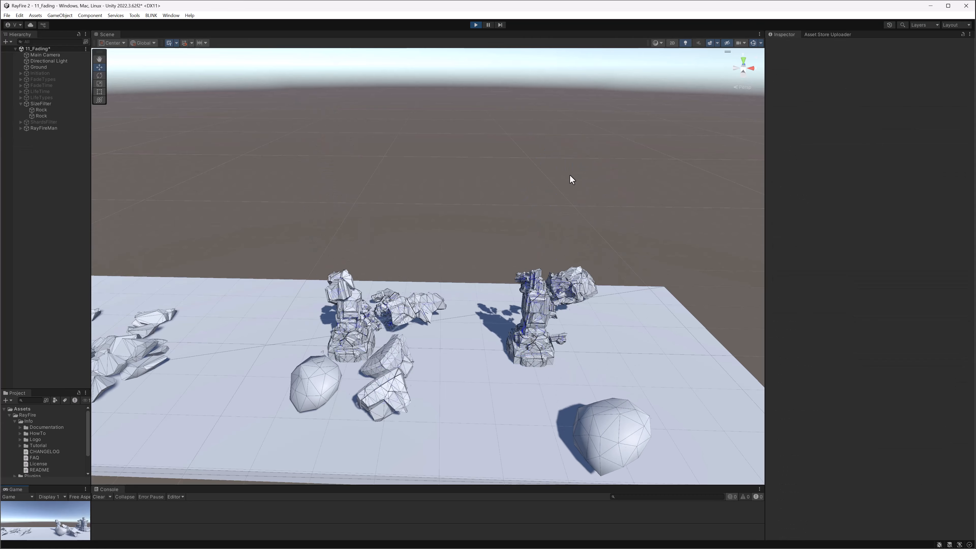
left_click_drag(431, 265, 446, 332, "alt")
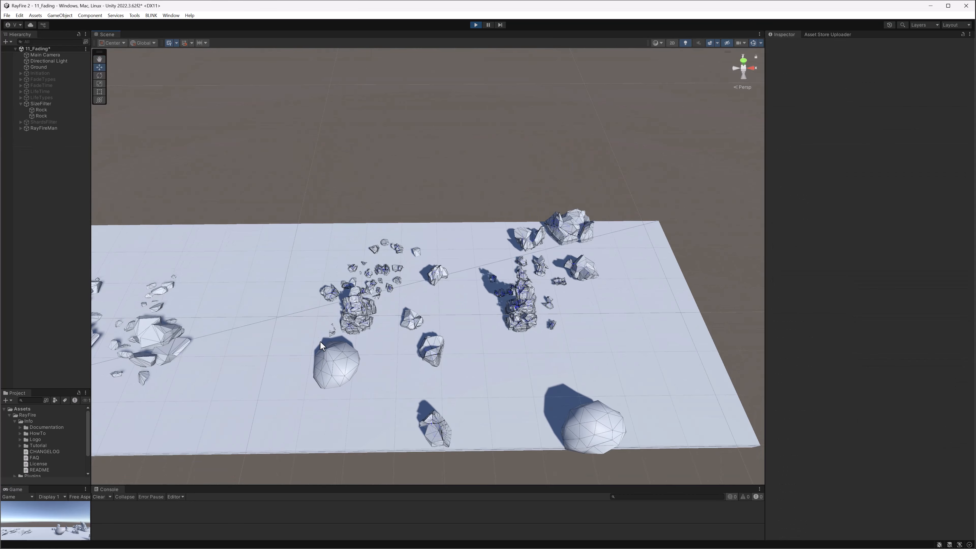
scroll(417, 395, "up", 2)
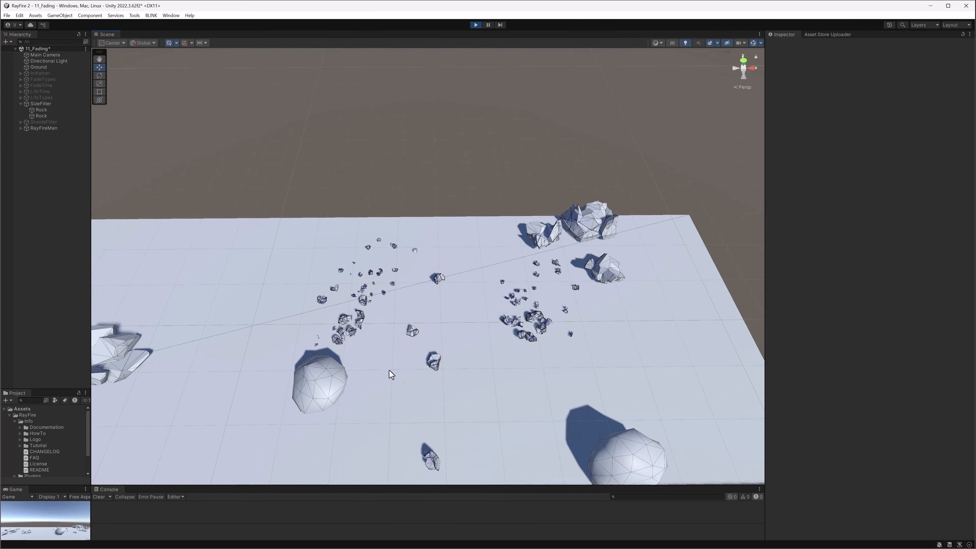
middle_click_drag(525, 285, 425, 277)
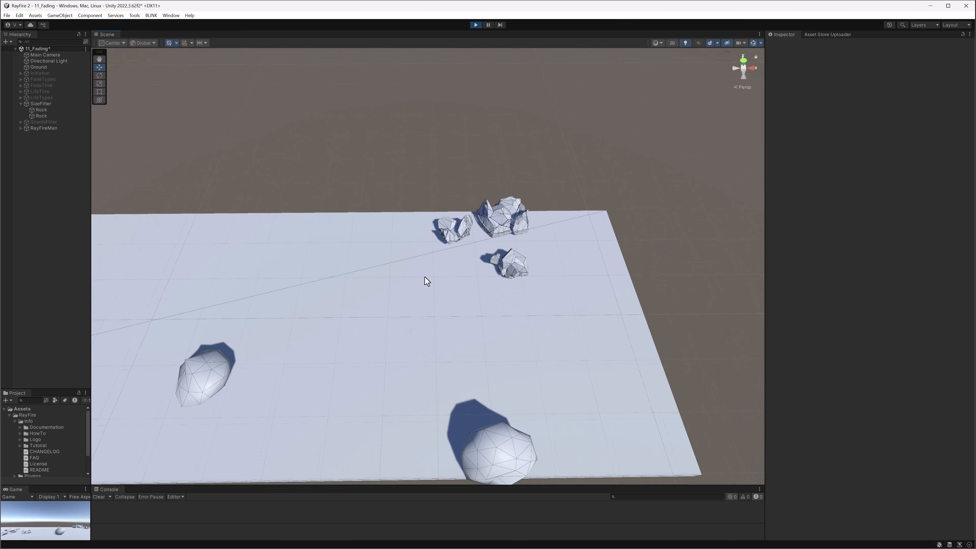
scroll(427, 281, "up", 3)
left_click(521, 214)
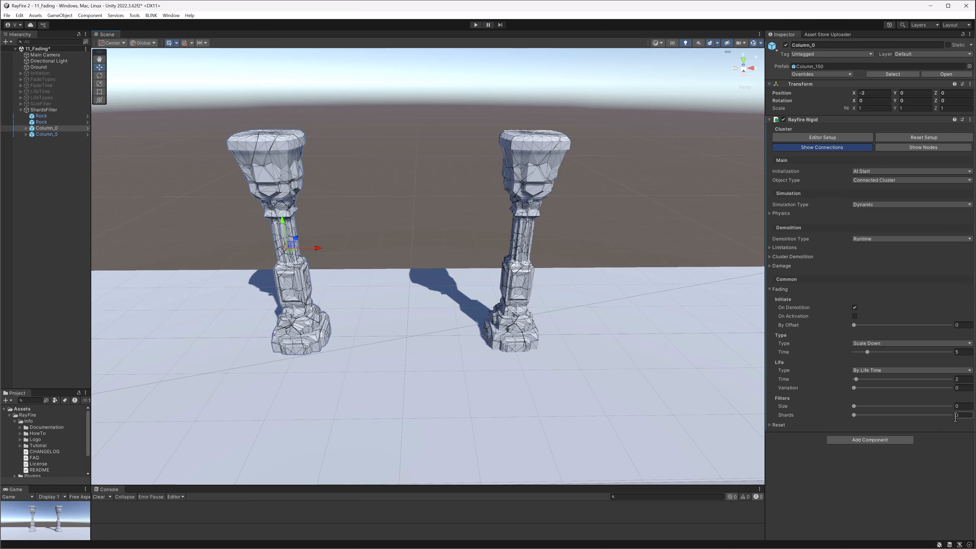
- Compare the fading Shards filter of the two connected-cluster columns, Column_0 and Column_5
left_click(288, 140)
left_click(295, 140)
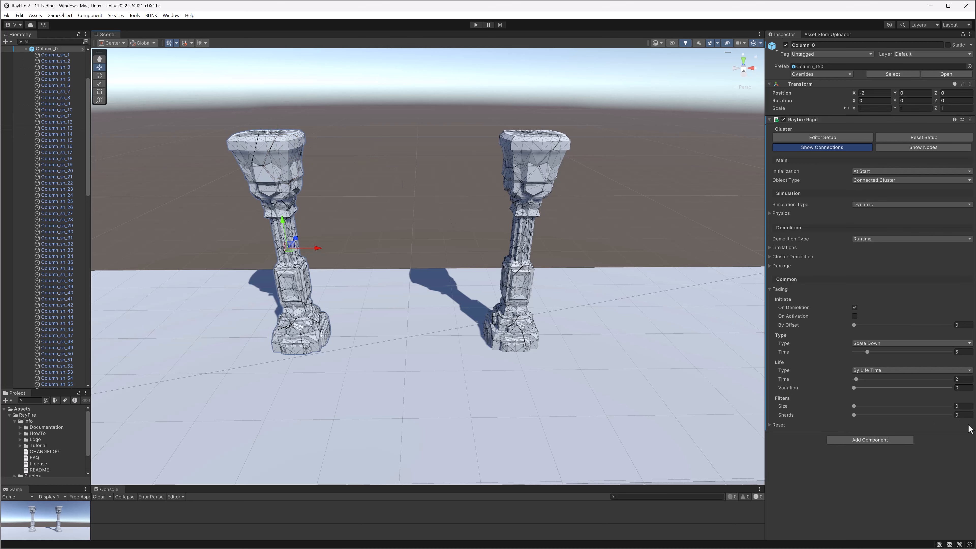
left_click(968, 415)
left_click(533, 155)
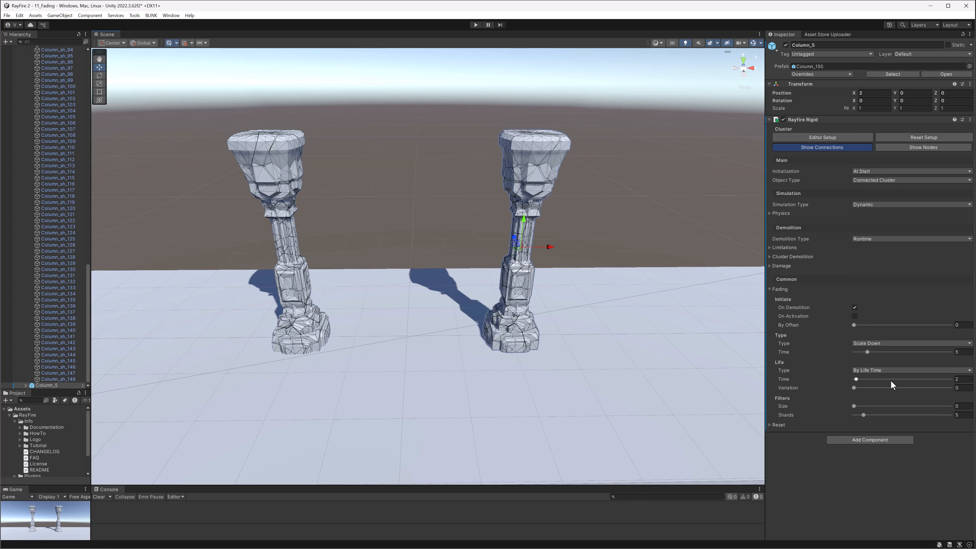
left_click(964, 415)
- Run the two columns in Play mode and check the shard amount of three clusters remaining from Column_5 against the Shards filter
left_click(476, 25)
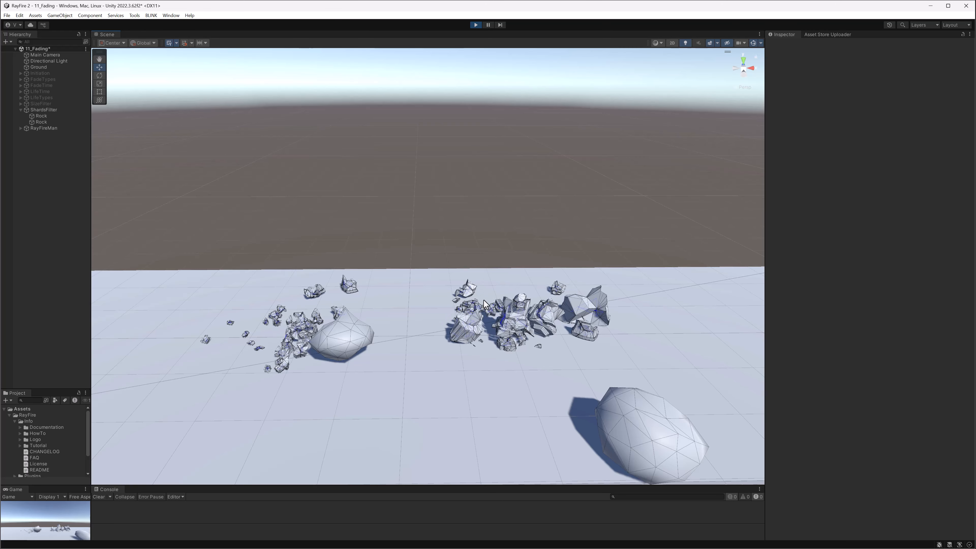
scroll(546, 308, "up", 3)
left_click_drag(552, 306, 572, 363, "alt")
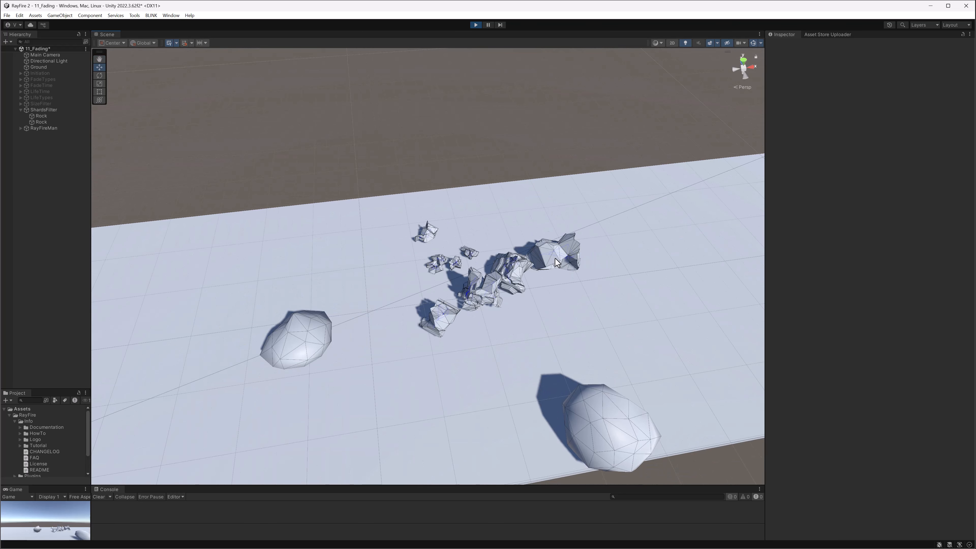
left_click(559, 263)
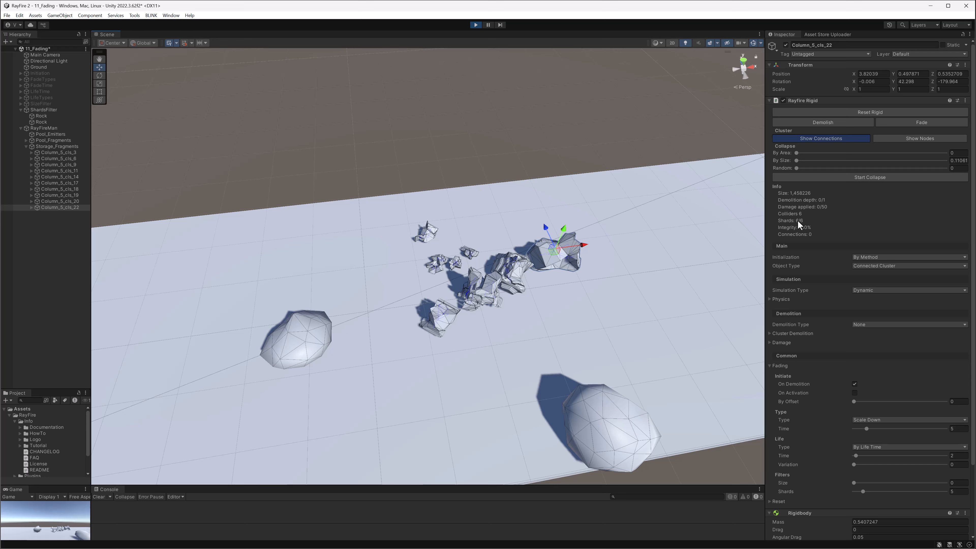
left_click(444, 320)
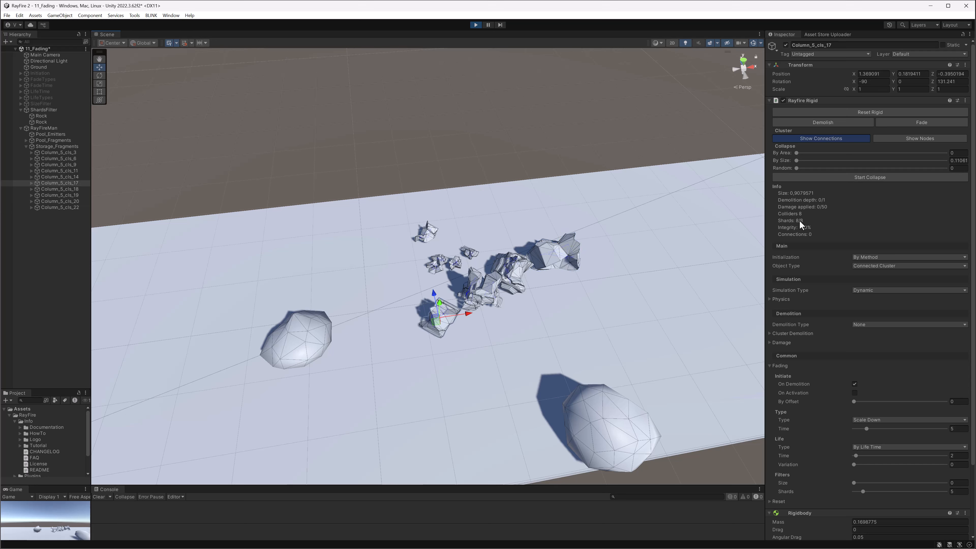
left_click(511, 276)
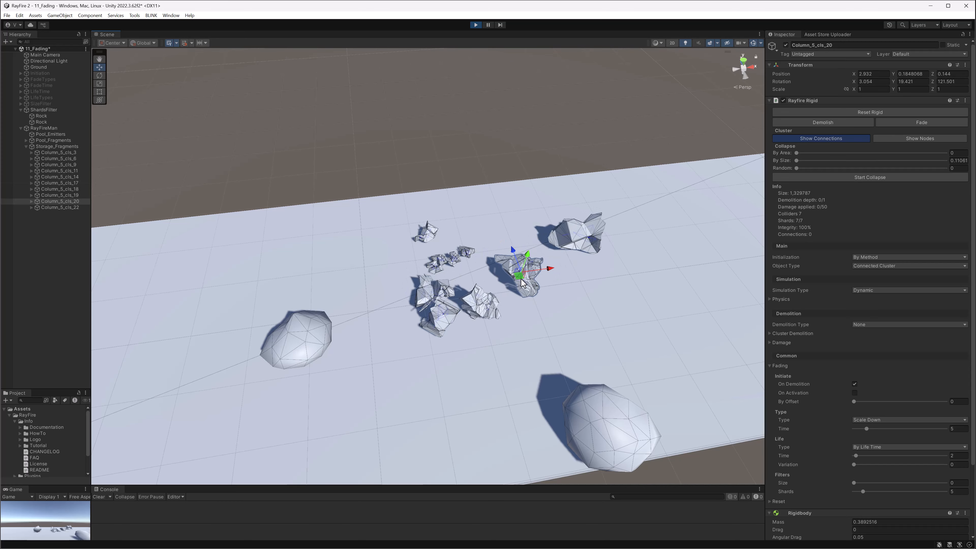
left_click_drag(520, 319, 498, 292, "alt")
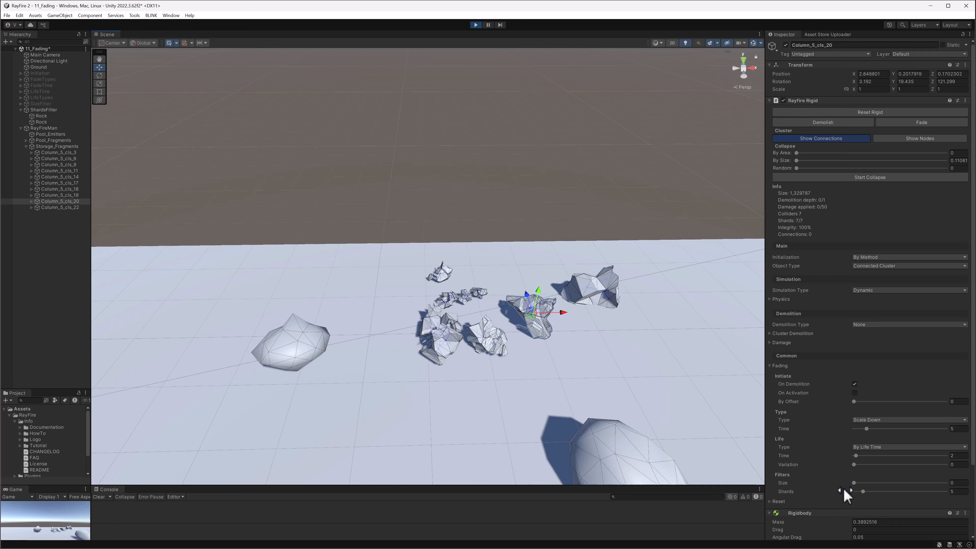